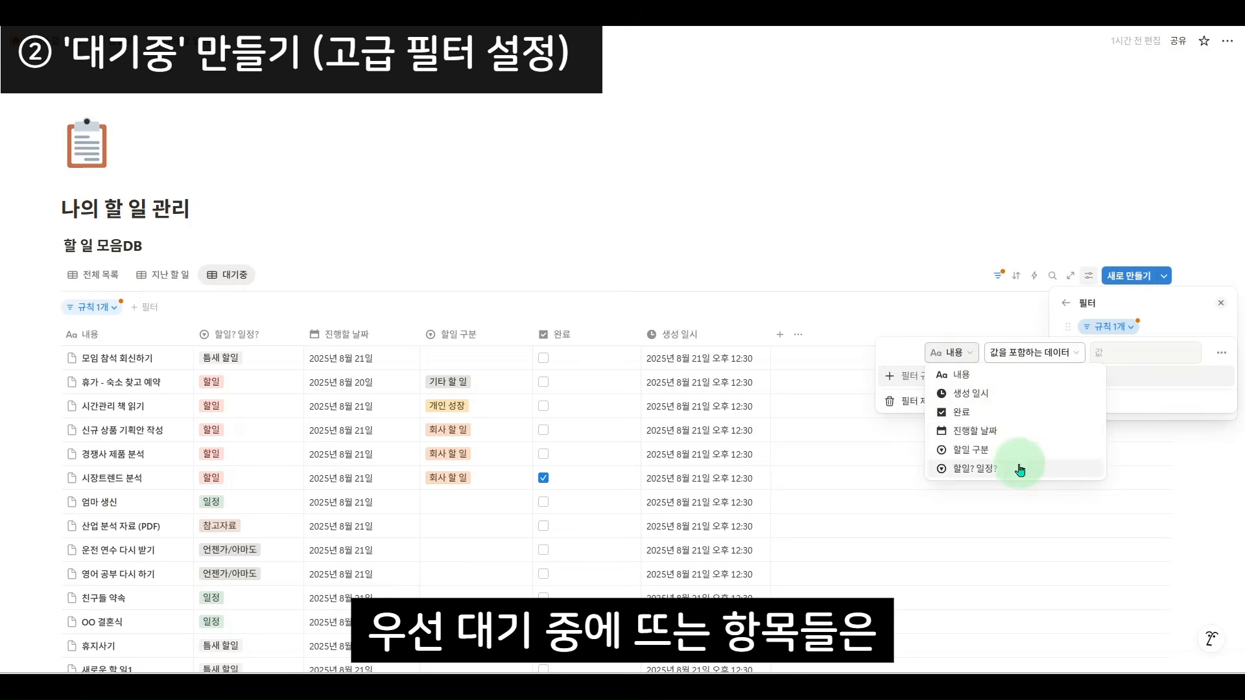
Set the 대기중 view's first filter rule to 할일? 일정? with the condition 비어 있음.
{"action": "left_click", "coordinate": [1020, 468]}
{"action": "left_click", "coordinate": [1117, 355]}
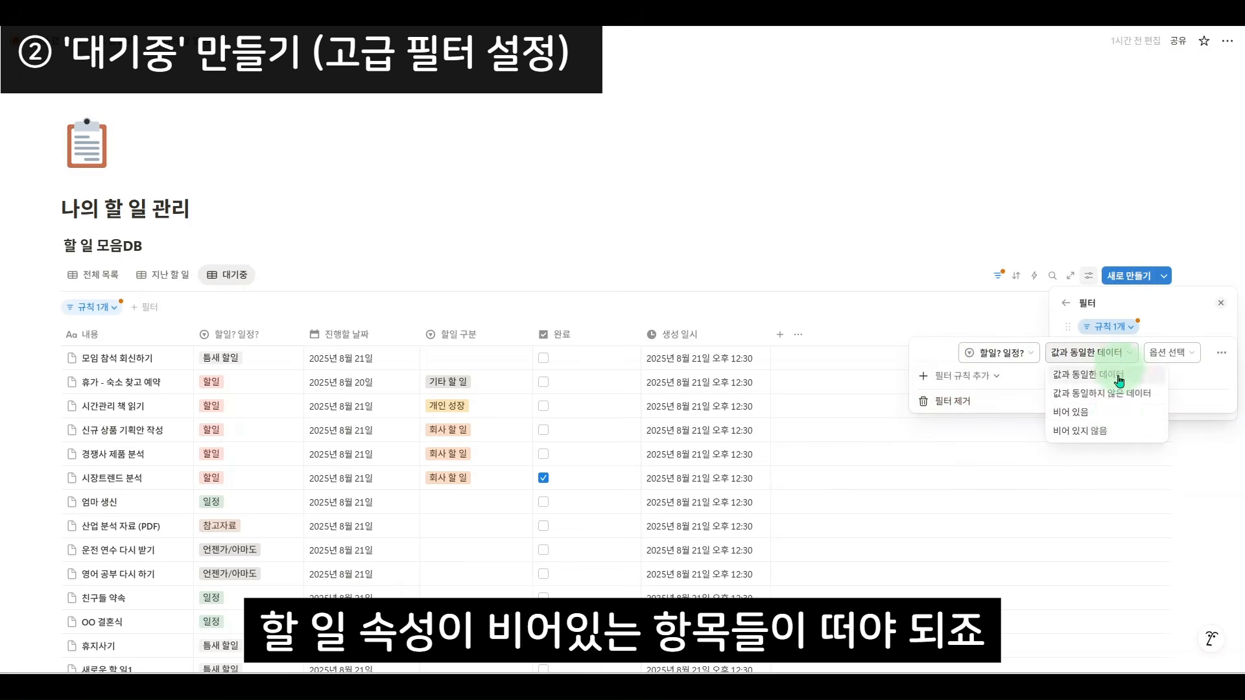
{"action": "left_click", "coordinate": [1110, 413]}
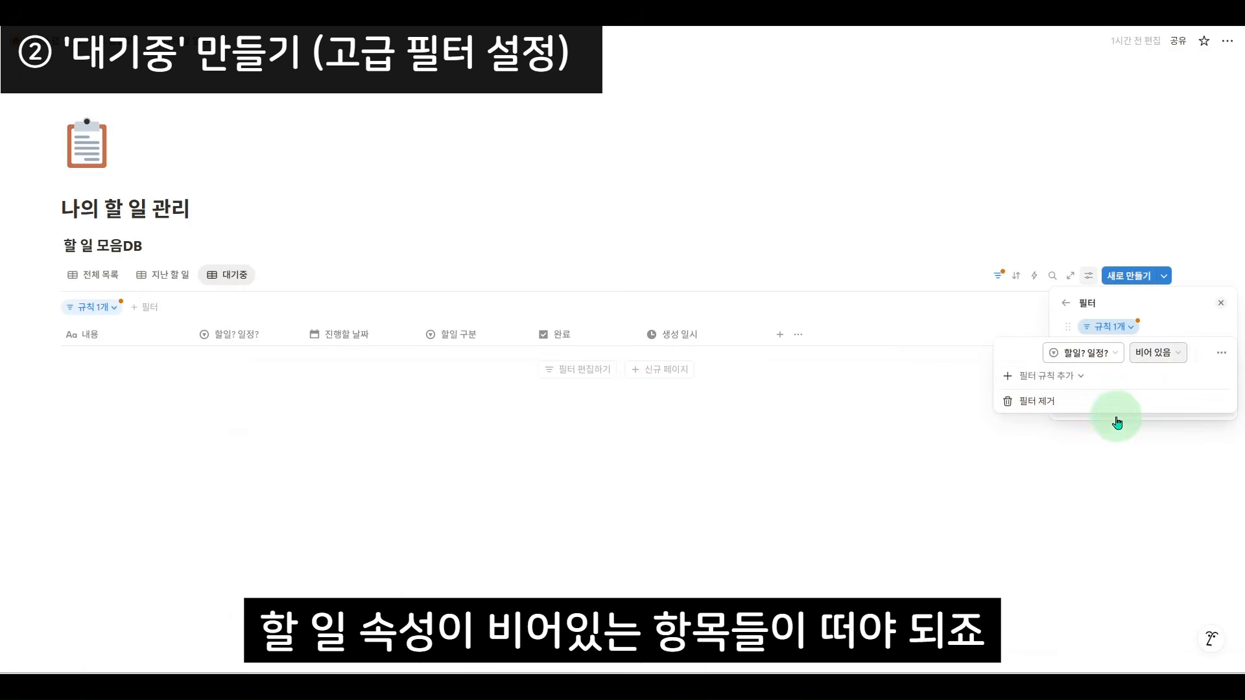
Add a filter group below the first rule and join it with 또는.
{"action": "left_click", "coordinate": [1069, 384]}
{"action": "left_click", "coordinate": [1078, 417]}
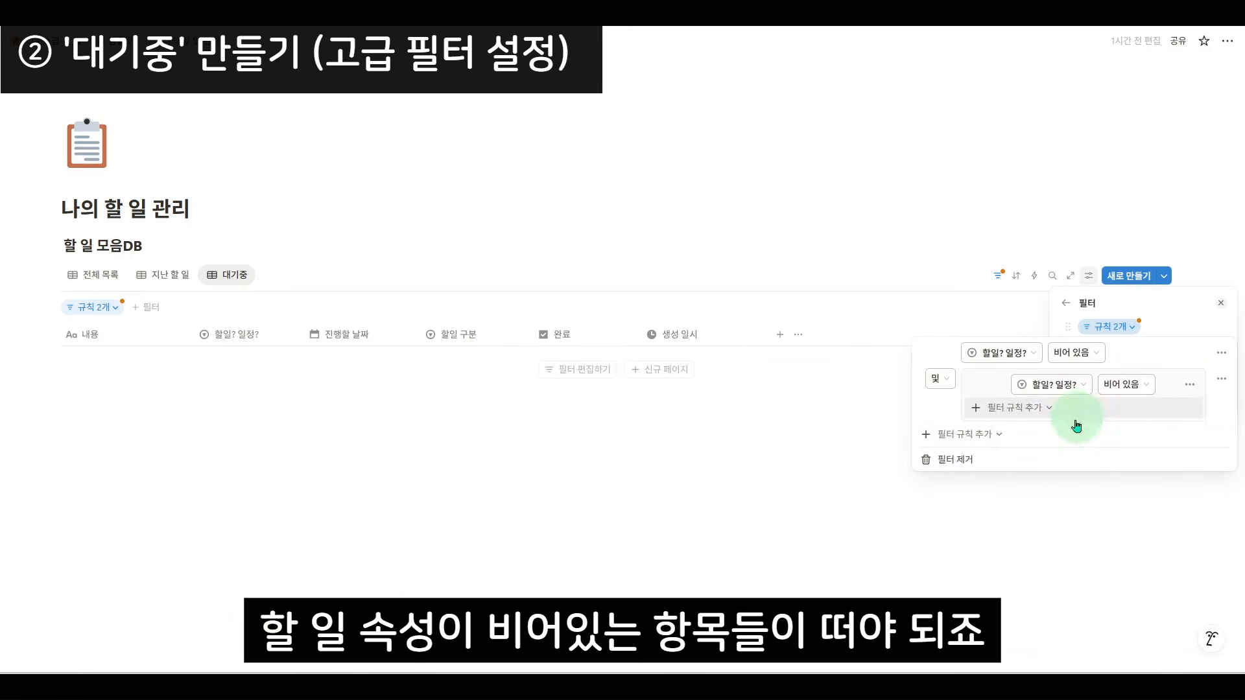
{"action": "left_click", "coordinate": [939, 379]}
{"action": "left_click", "coordinate": [954, 427]}
Set the filter group's 할일? 일정? rule to 값과 동일한 데이터 with the option 일정.
{"action": "left_click", "coordinate": [1124, 388]}
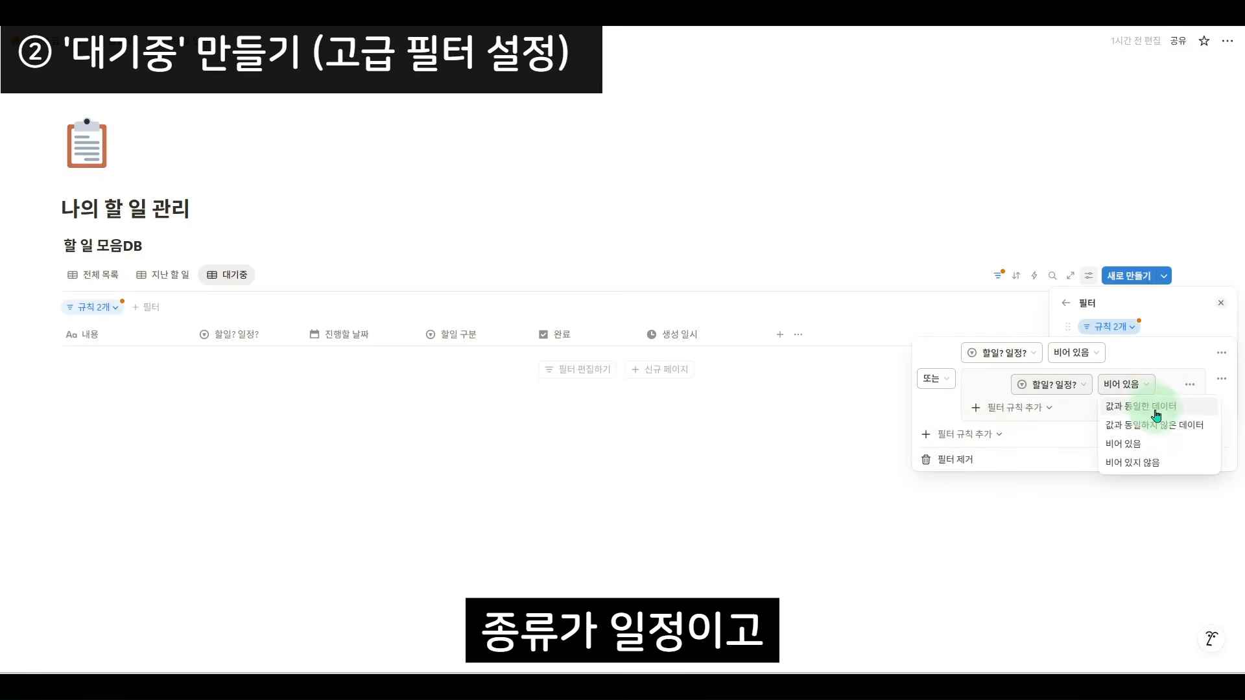
{"action": "left_click", "coordinate": [1165, 400]}
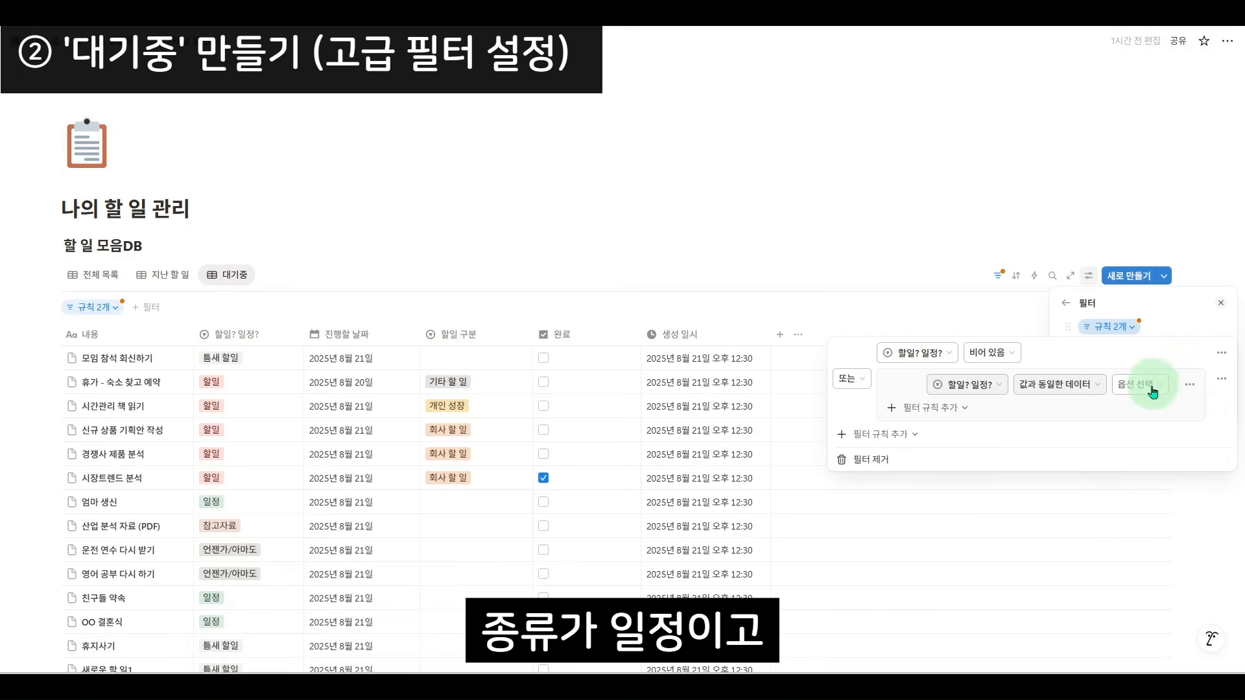
{"action": "left_click", "coordinate": [1152, 391]}
{"action": "left_click", "coordinate": [1116, 452]}
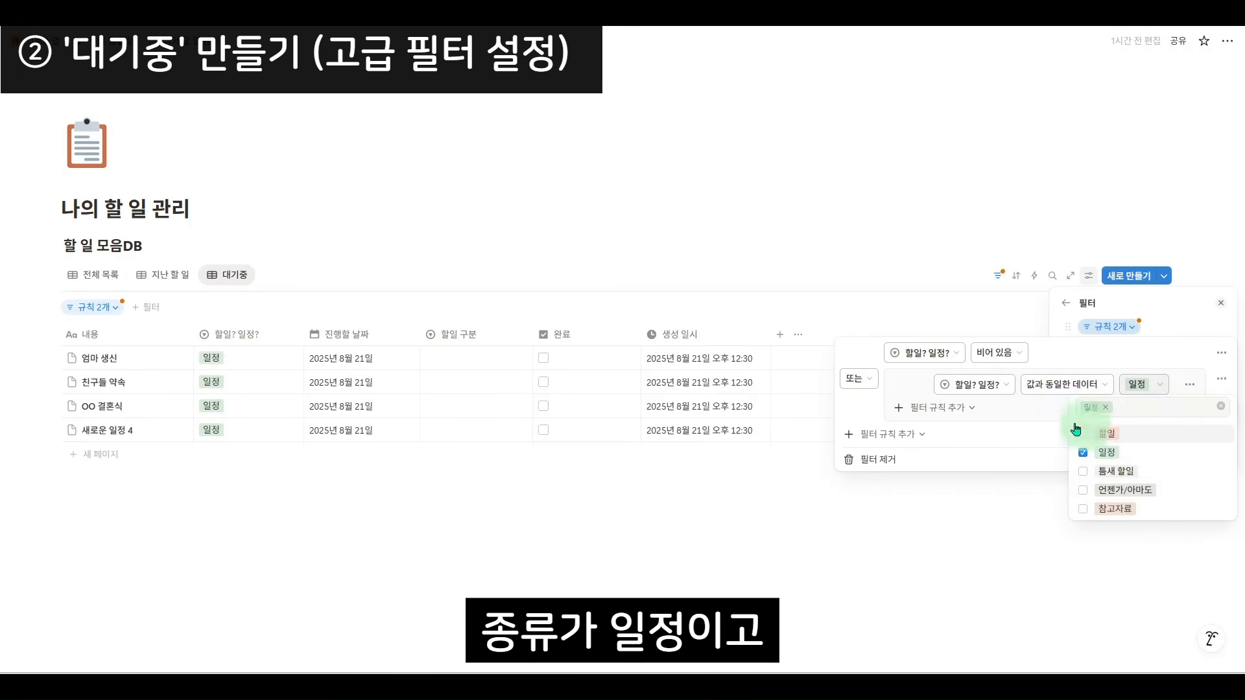
Add a 진행할 날짜 rule with 비어 있음 to the 일정 group, joining both rules with 및.
{"action": "left_click", "coordinate": [954, 418]}
{"action": "left_click", "coordinate": [954, 418]}
{"action": "left_click", "coordinate": [960, 430]}
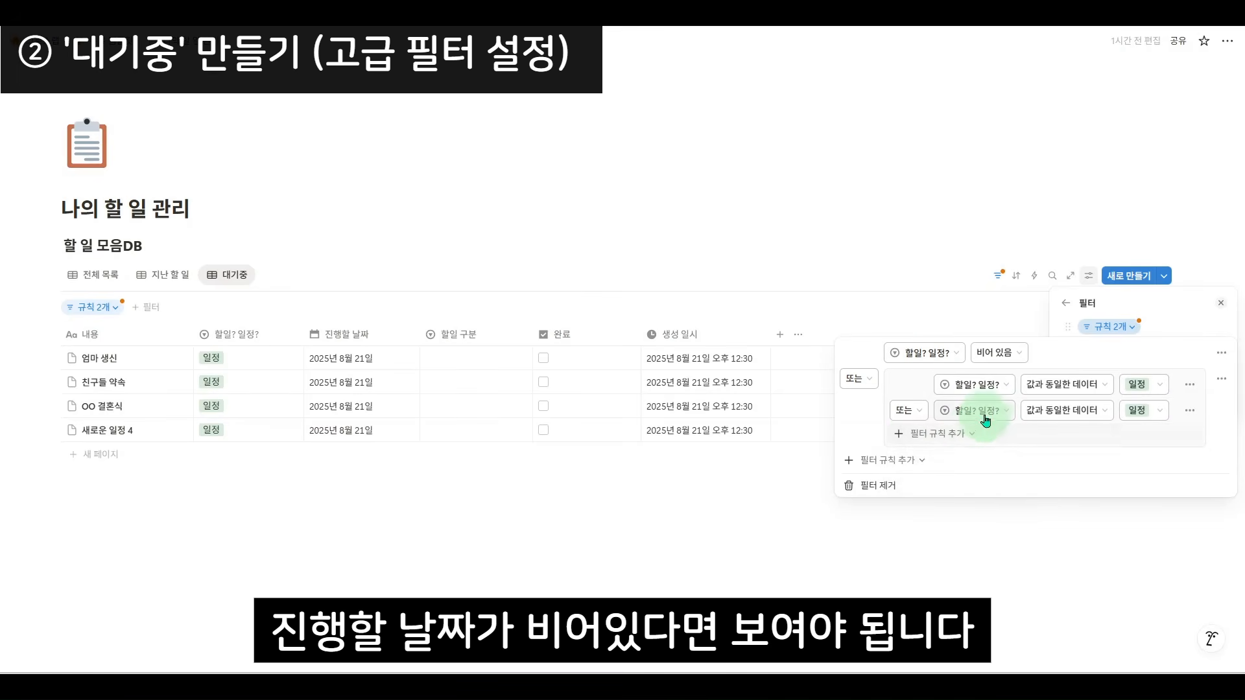
{"action": "left_click", "coordinate": [983, 411]}
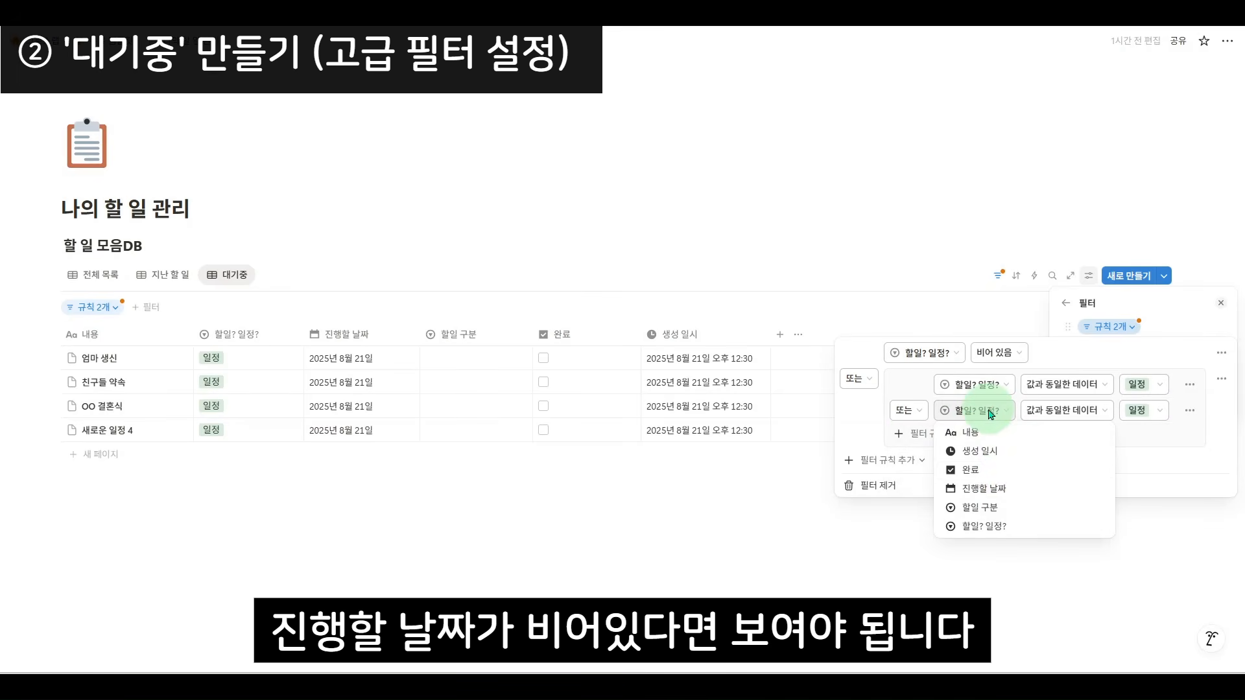
{"action": "left_click", "coordinate": [1009, 488]}
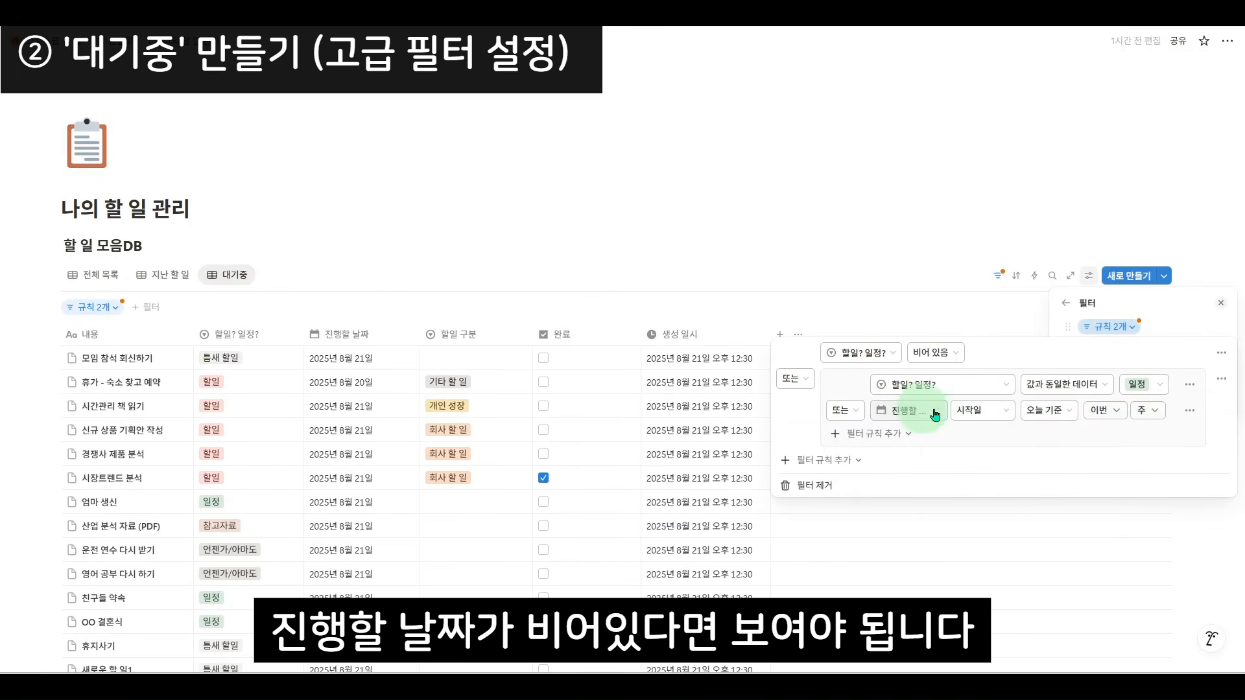
{"action": "left_click", "coordinate": [1045, 411]}
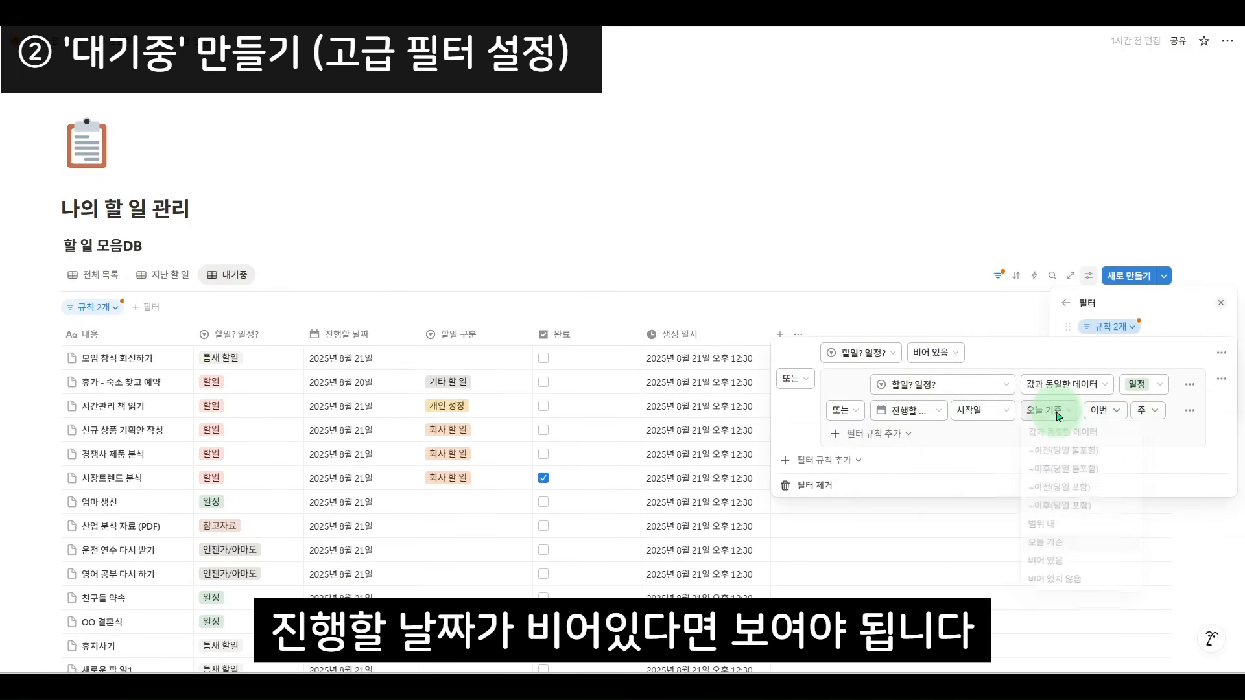
{"action": "left_click", "coordinate": [1081, 566]}
{"action": "left_click", "coordinate": [908, 410]}
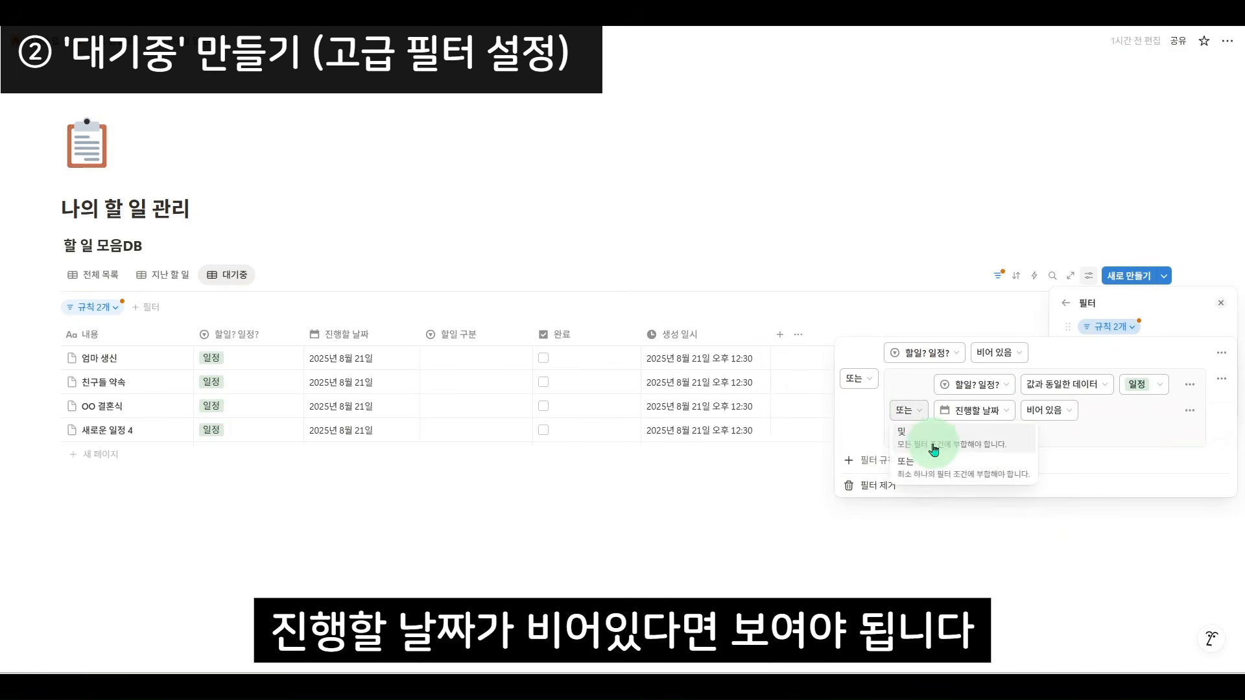
{"action": "left_click", "coordinate": [933, 449]}
Add a second filter group where 할일? 일정? uses 값과 동일한 데이터 with the option 할일.
{"action": "left_click", "coordinate": [901, 460]}
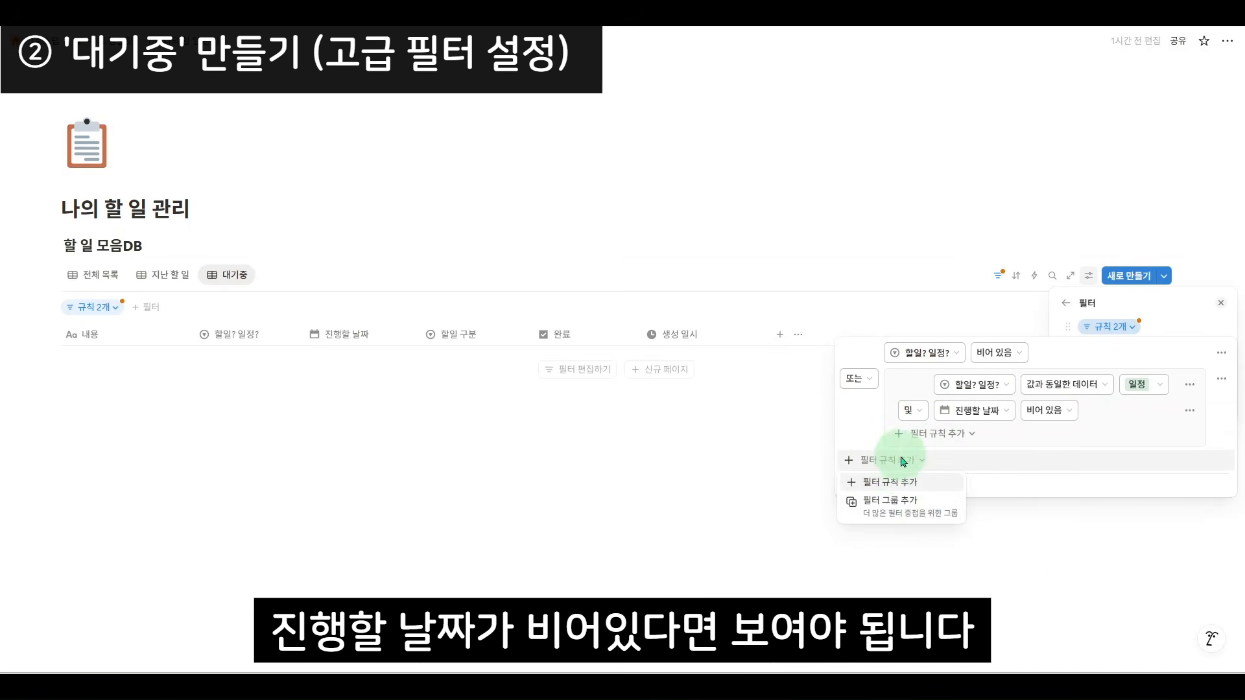
{"action": "left_click", "coordinate": [921, 510]}
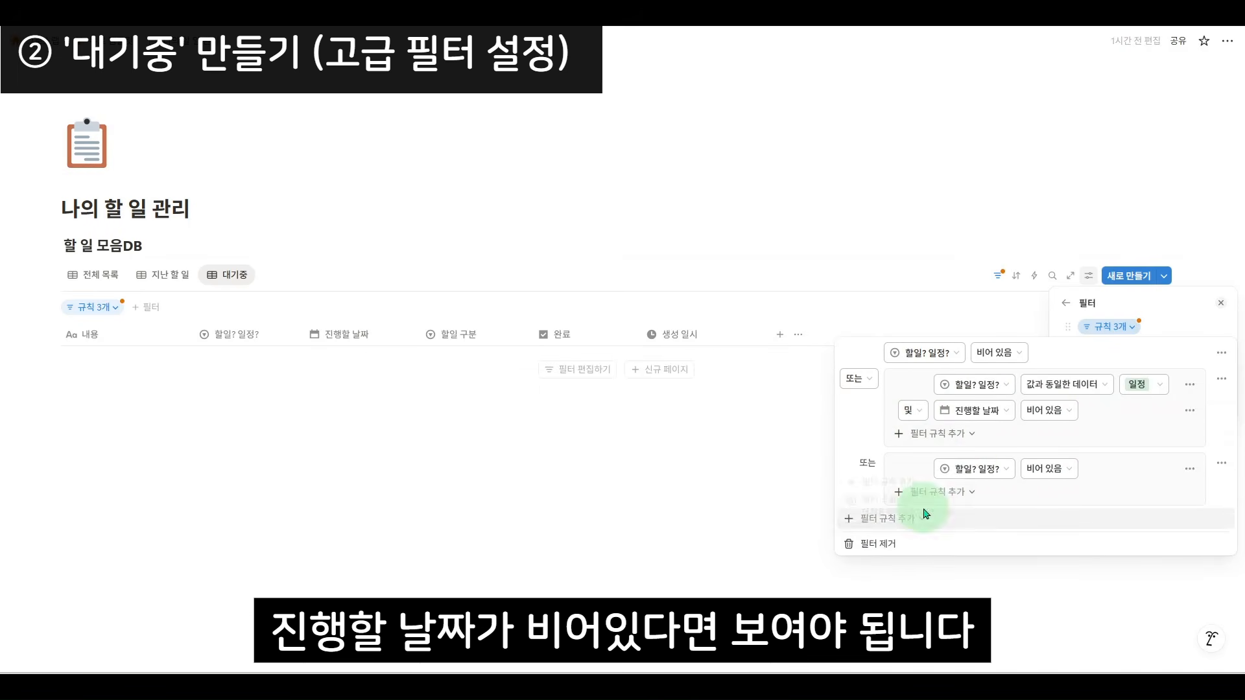
{"action": "left_click", "coordinate": [1055, 467]}
{"action": "left_click", "coordinate": [1102, 488]}
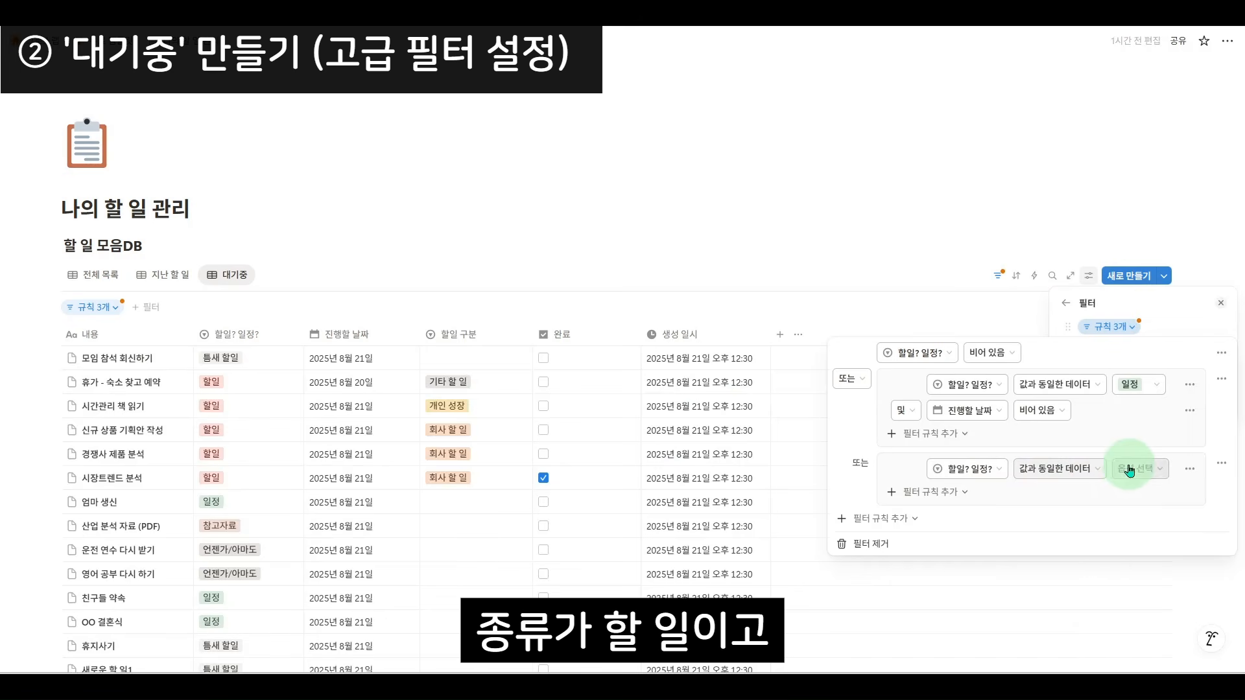
{"action": "left_click", "coordinate": [1129, 469]}
{"action": "left_click", "coordinate": [1129, 520]}
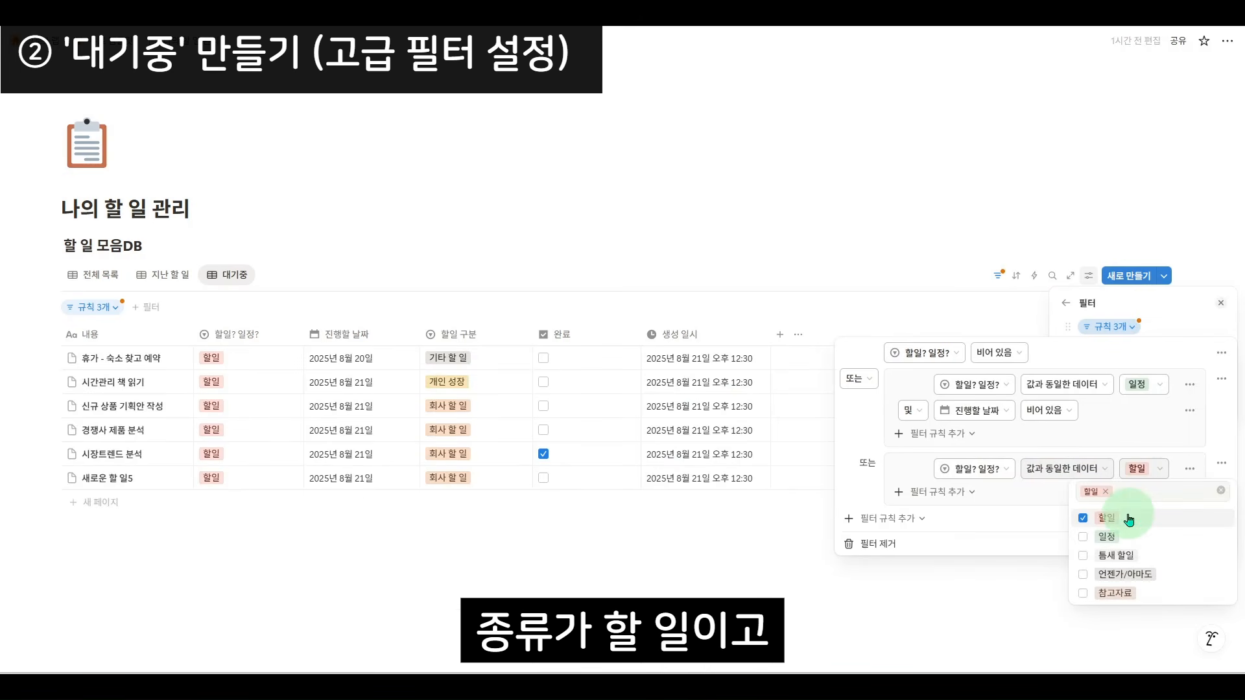
Nest a filter group inside the 할일 group with a 진행할 날짜 rule set to 비어 있음.
{"action": "left_click", "coordinate": [965, 495]}
{"action": "left_click", "coordinate": [954, 497]}
{"action": "left_click", "coordinate": [984, 533]}
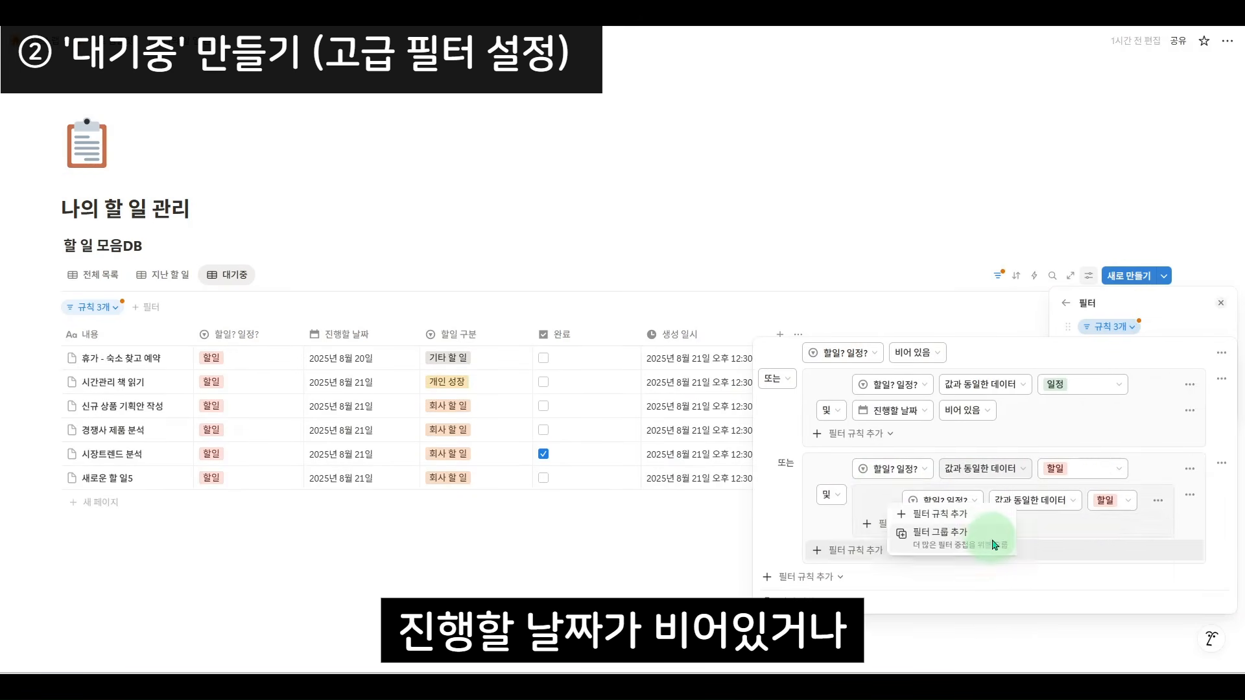
{"action": "left_click", "coordinate": [951, 500]}
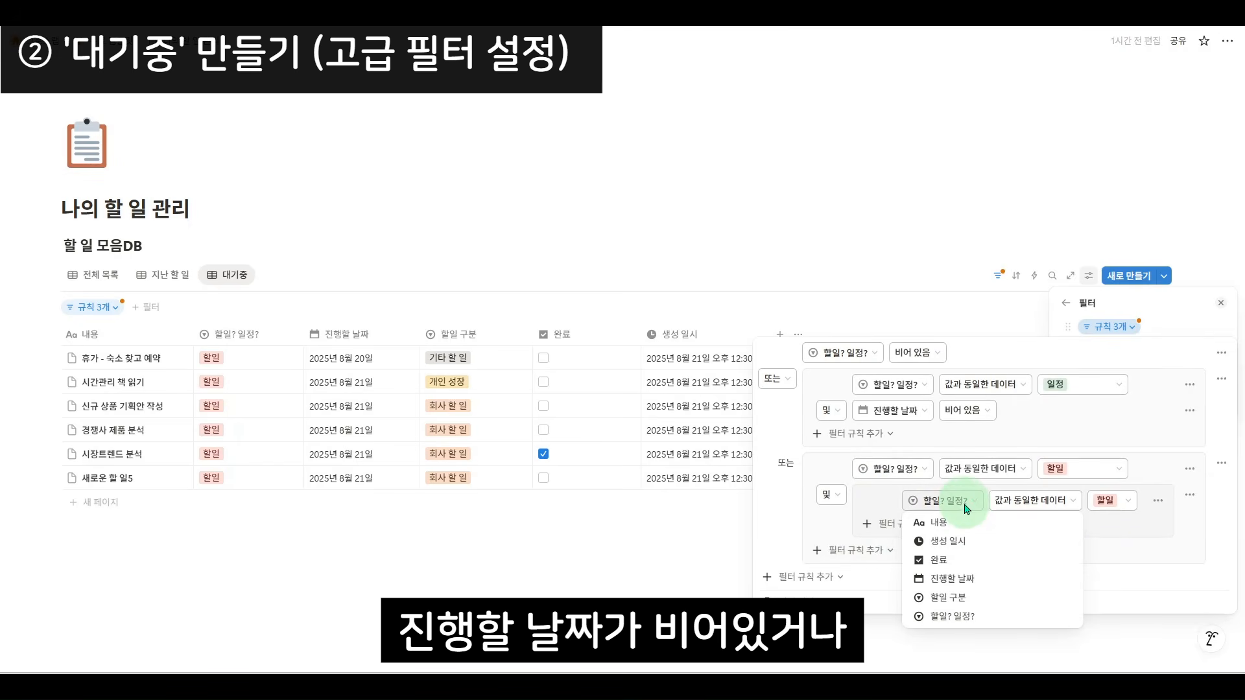
{"action": "left_click", "coordinate": [1000, 579]}
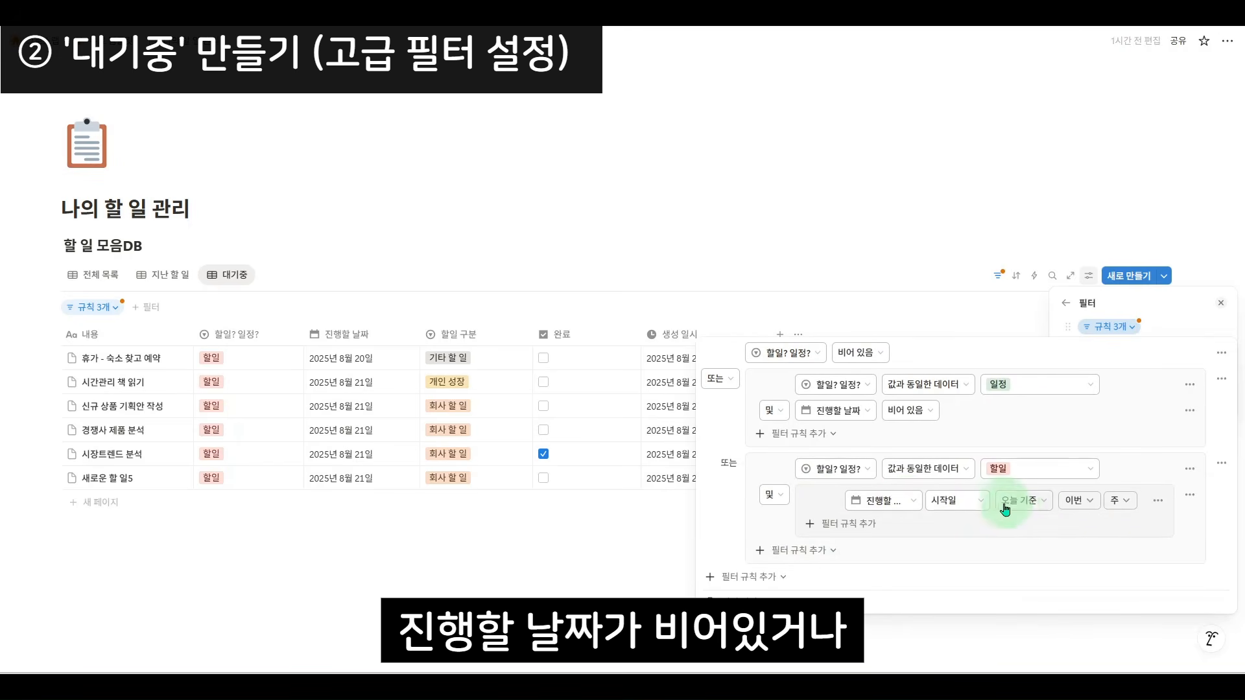
{"action": "left_click", "coordinate": [1032, 502]}
{"action": "left_click", "coordinate": [1021, 459]}
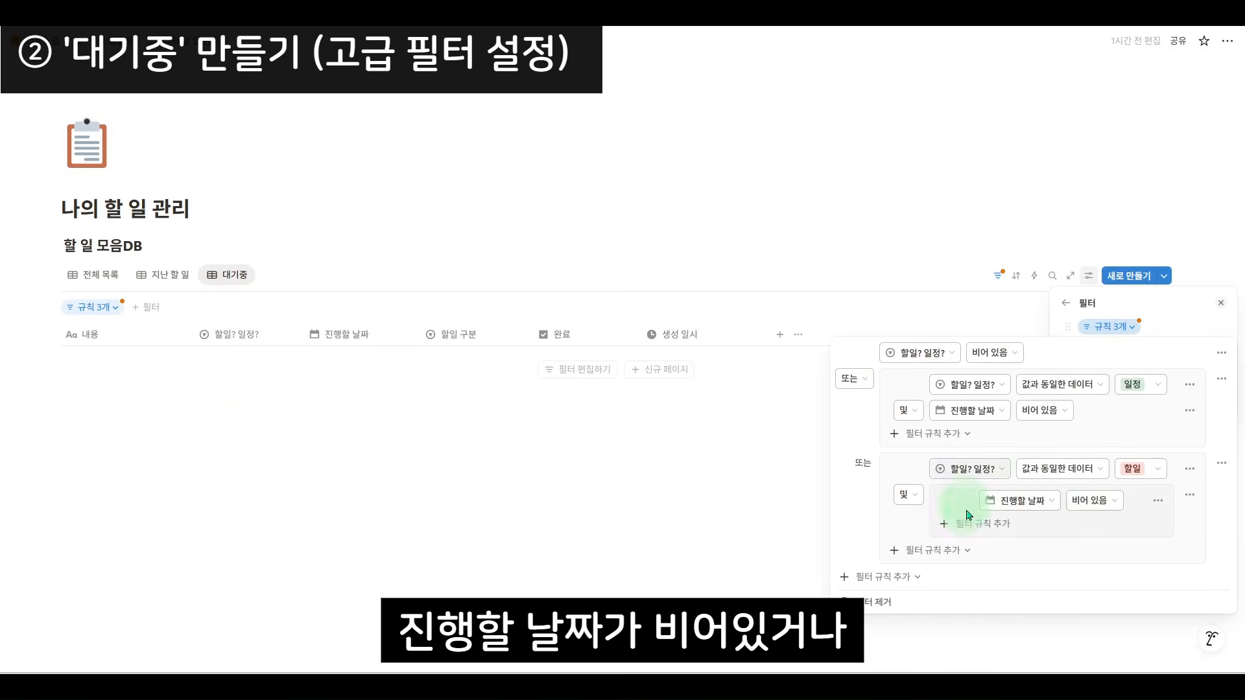
Add a second rule to the nested group for 할일 구분 with 비어 있음, joined by 또는.
{"action": "left_click", "coordinate": [984, 526]}
{"action": "left_click", "coordinate": [1012, 526]}
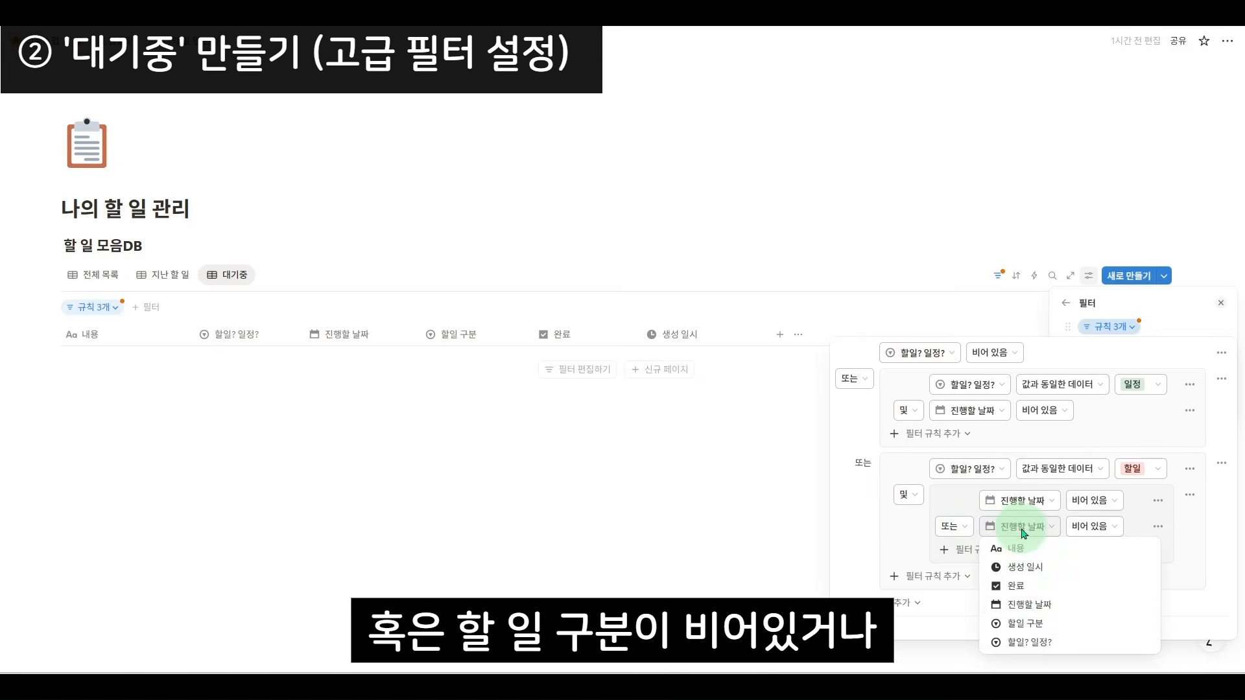
{"action": "left_click", "coordinate": [1052, 632]}
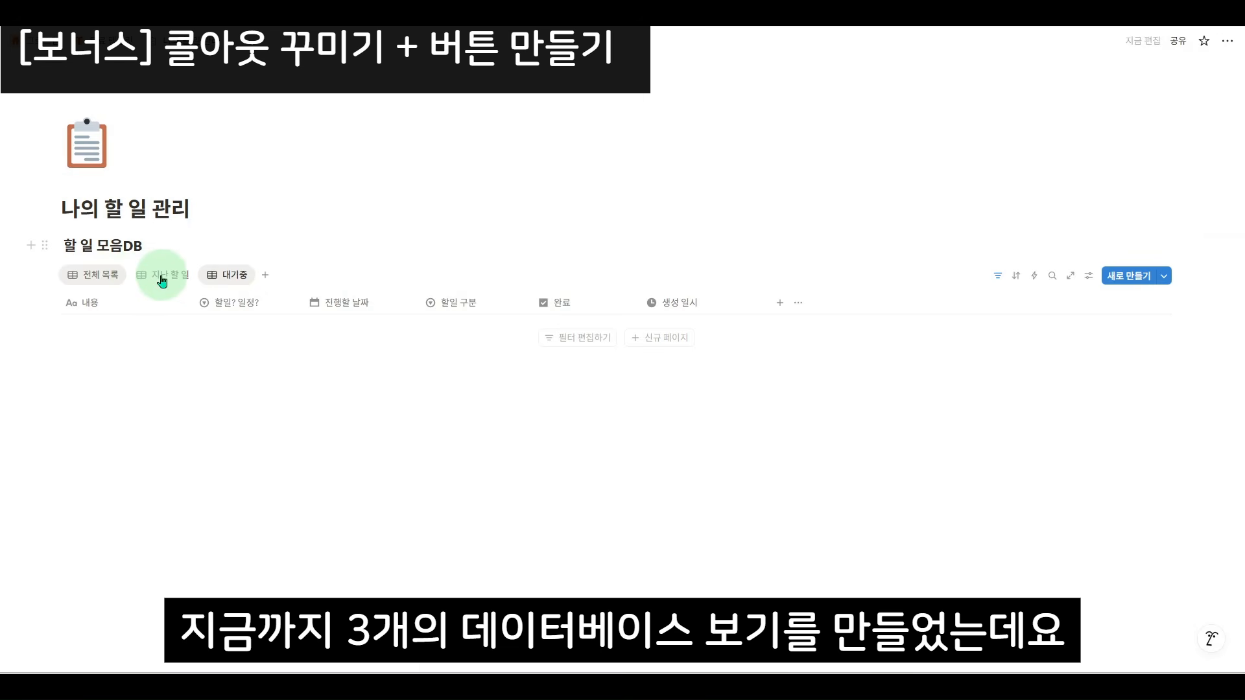
{"action": "left_click", "coordinate": [183, 275]}
{"action": "left_click", "coordinate": [214, 277]}
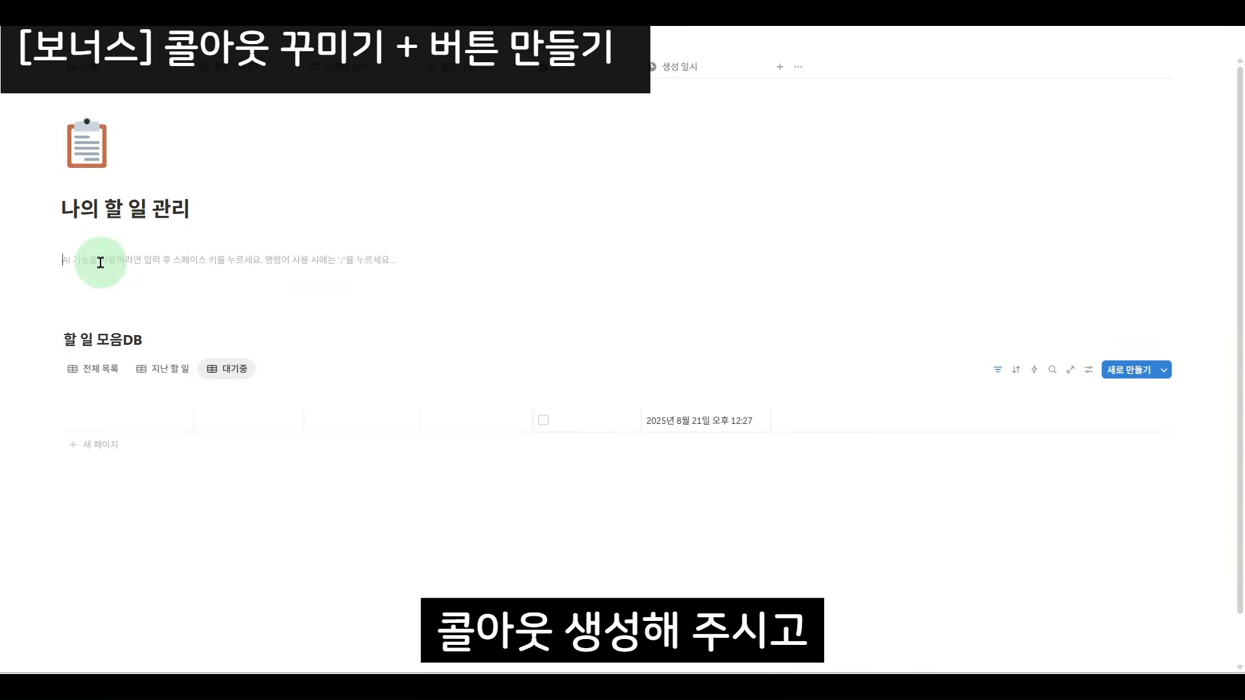
Insert a callout block on the empty line above the database and give it the light bulb icon.
{"action": "type", "text": "/C"}
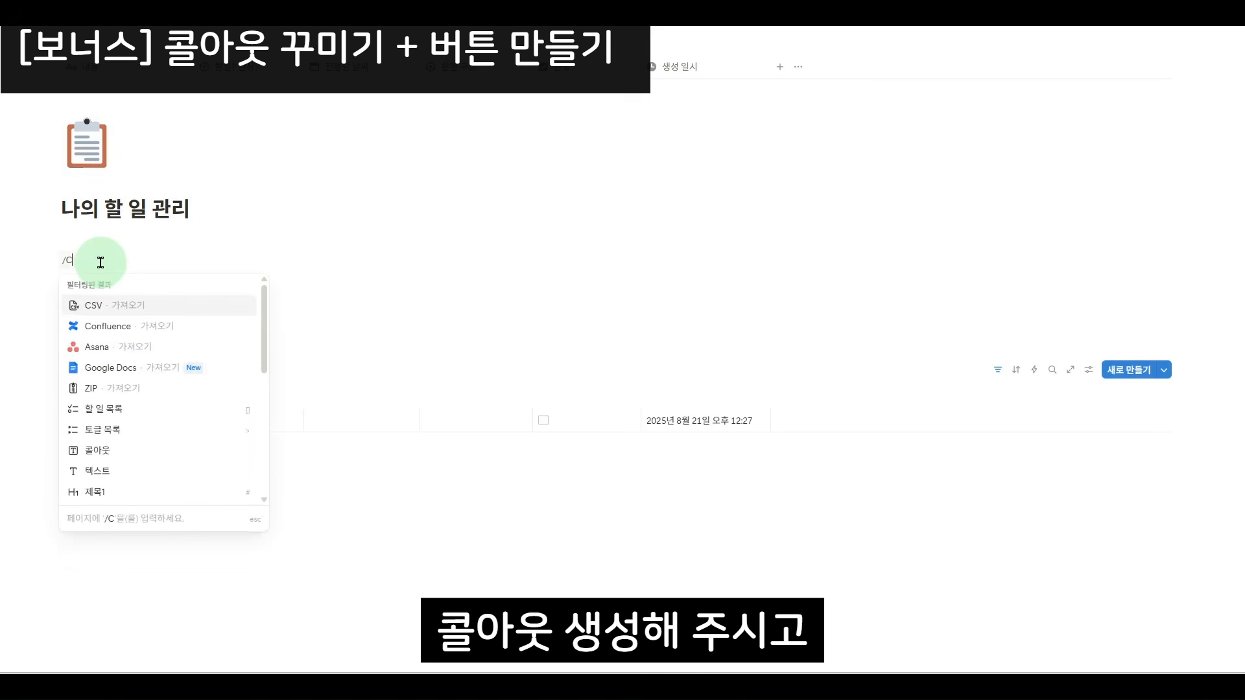
{"action": "type", "text": "allout"}
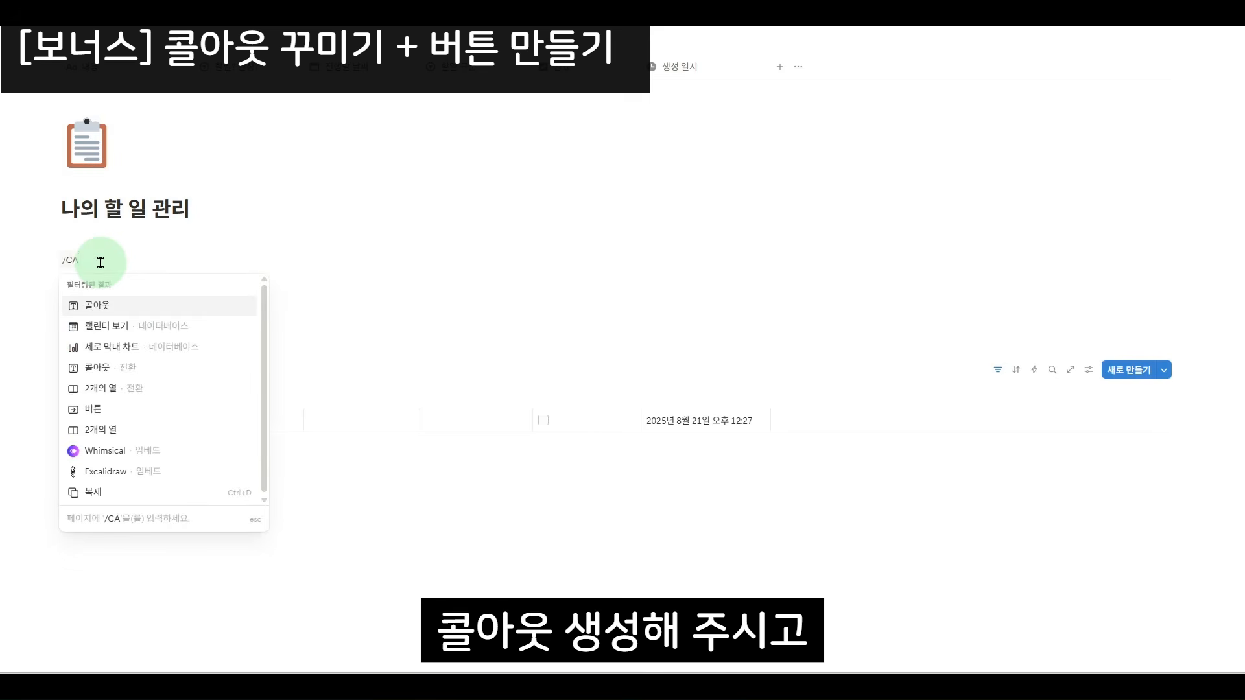
{"action": "key", "text": "Return"}
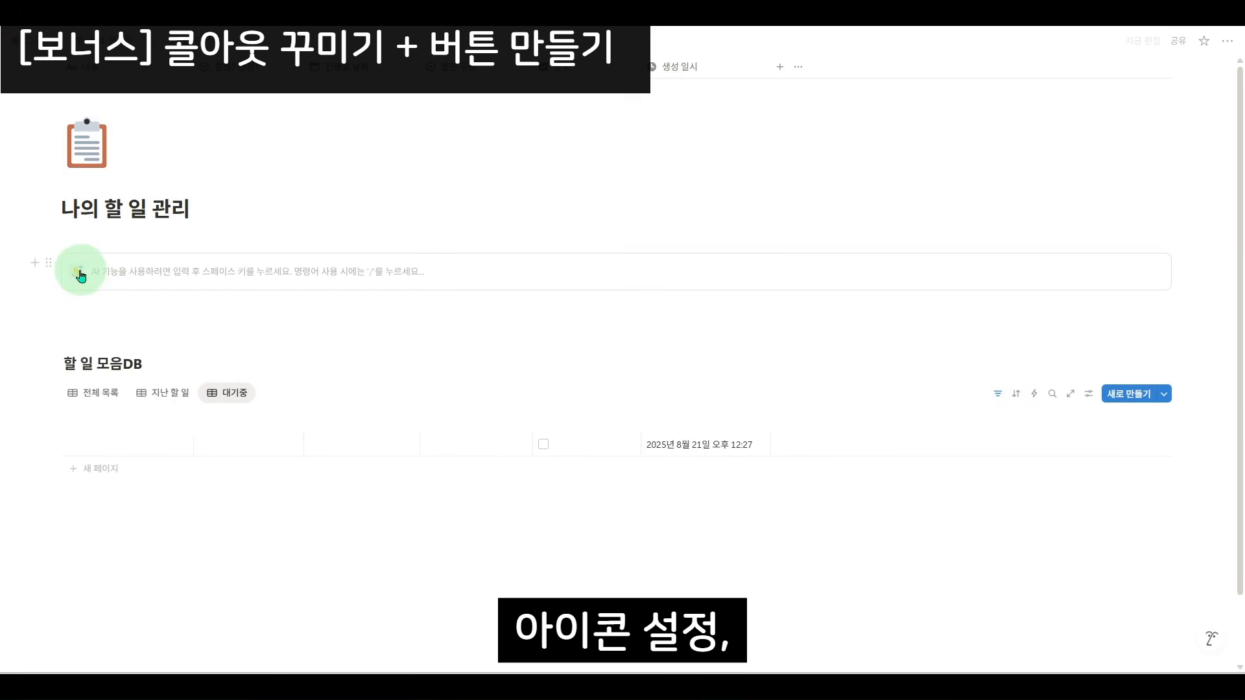
{"action": "left_click", "coordinate": [79, 272]}
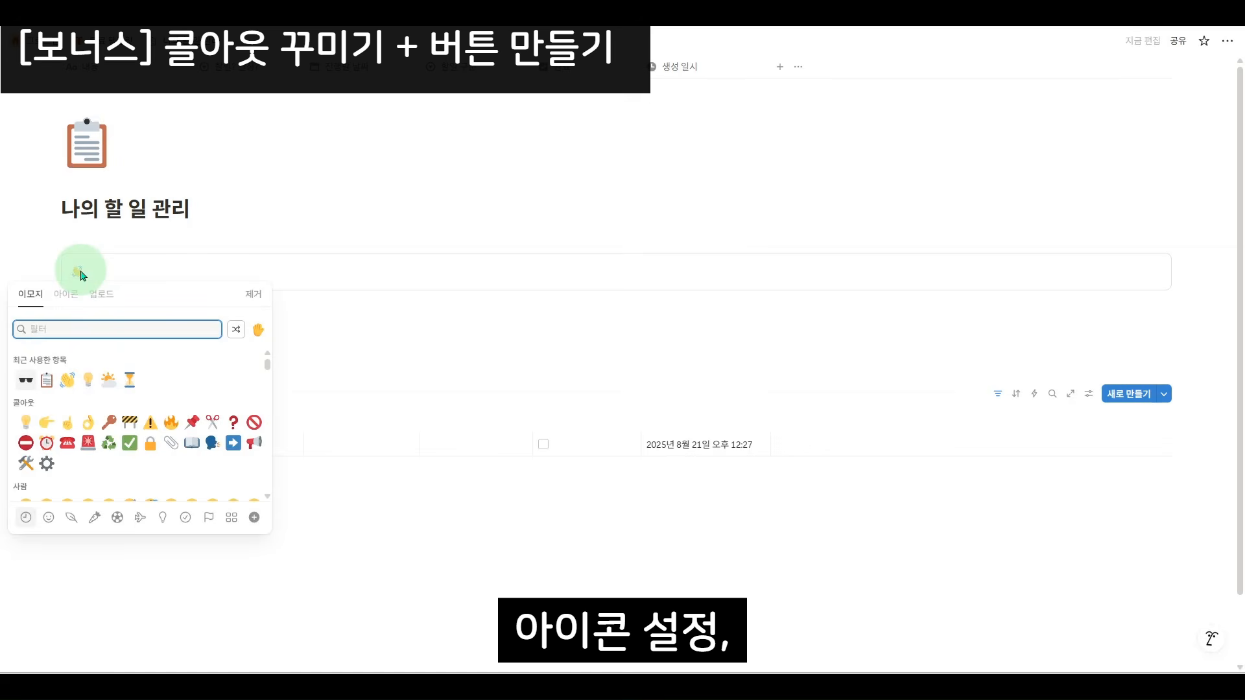
{"action": "left_click", "coordinate": [29, 422]}
{"action": "left_click", "coordinate": [123, 271]}
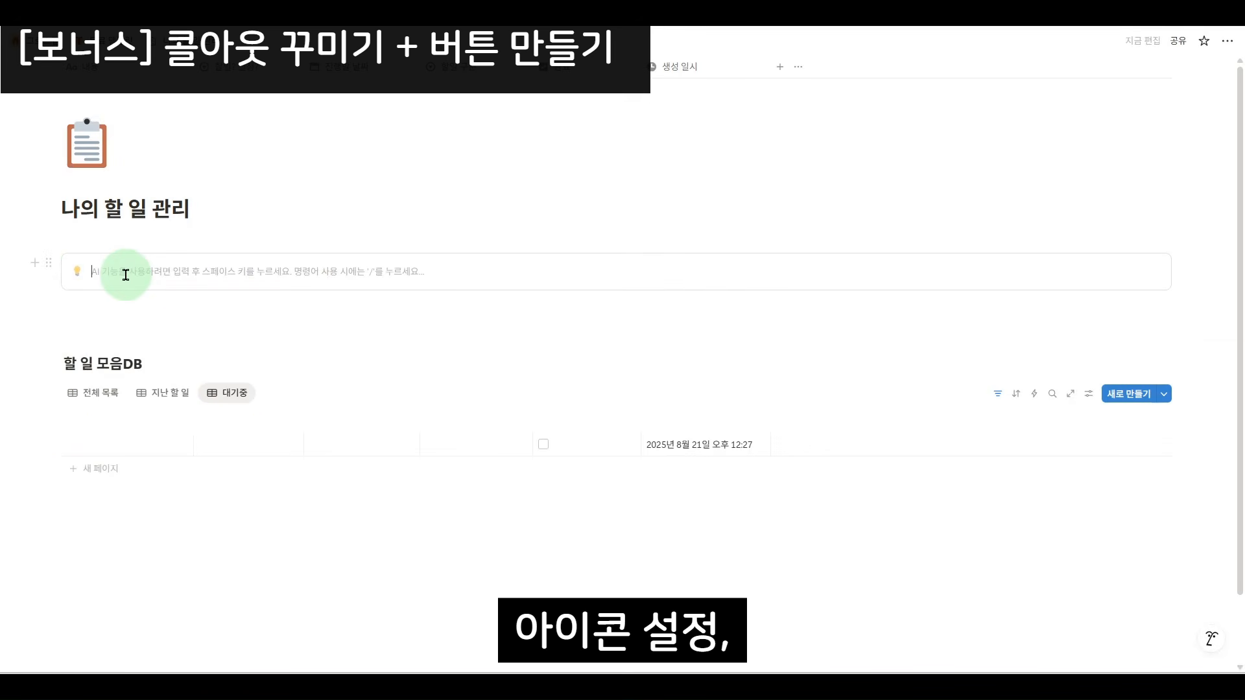
Create a level 3 toggle heading below the callout and name it 할 일 모음.
{"action": "left_click", "coordinate": [102, 302]}
{"action": "type", "text": "/제"}
{"action": "key", "text": "Down"}
{"action": "key", "text": "Down"}
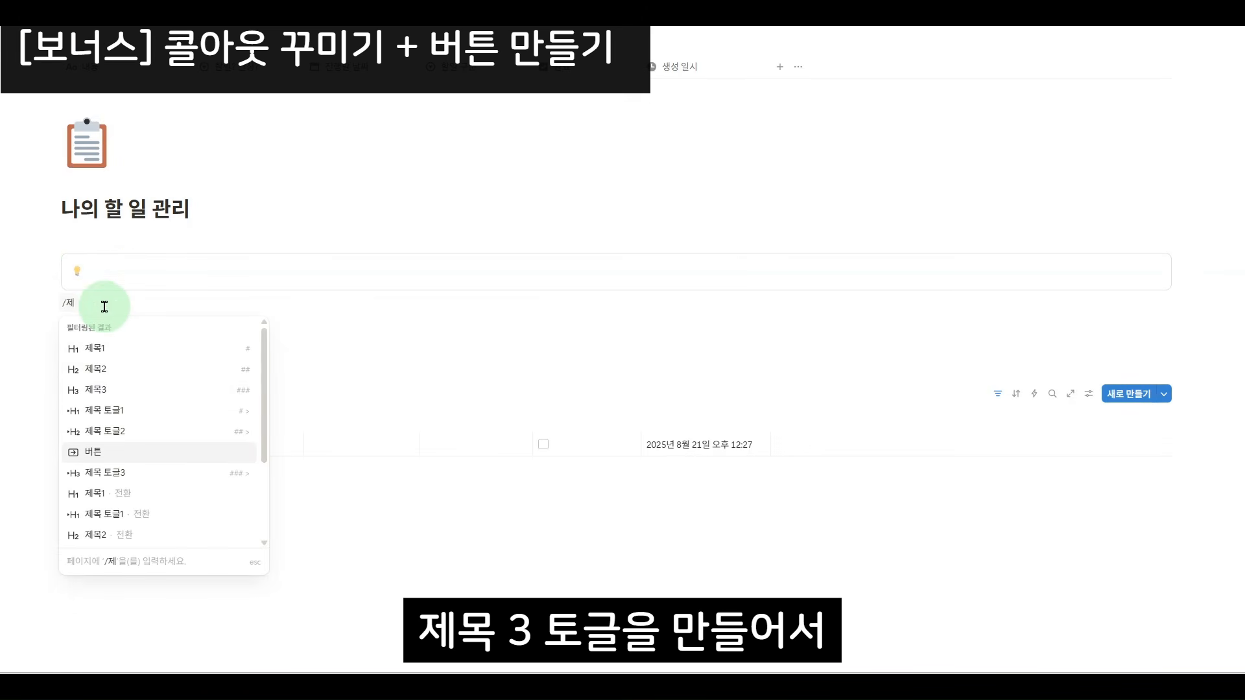
{"action": "key", "text": "Down"}
{"action": "key", "text": "Return"}
{"action": "type", "text": "하"}
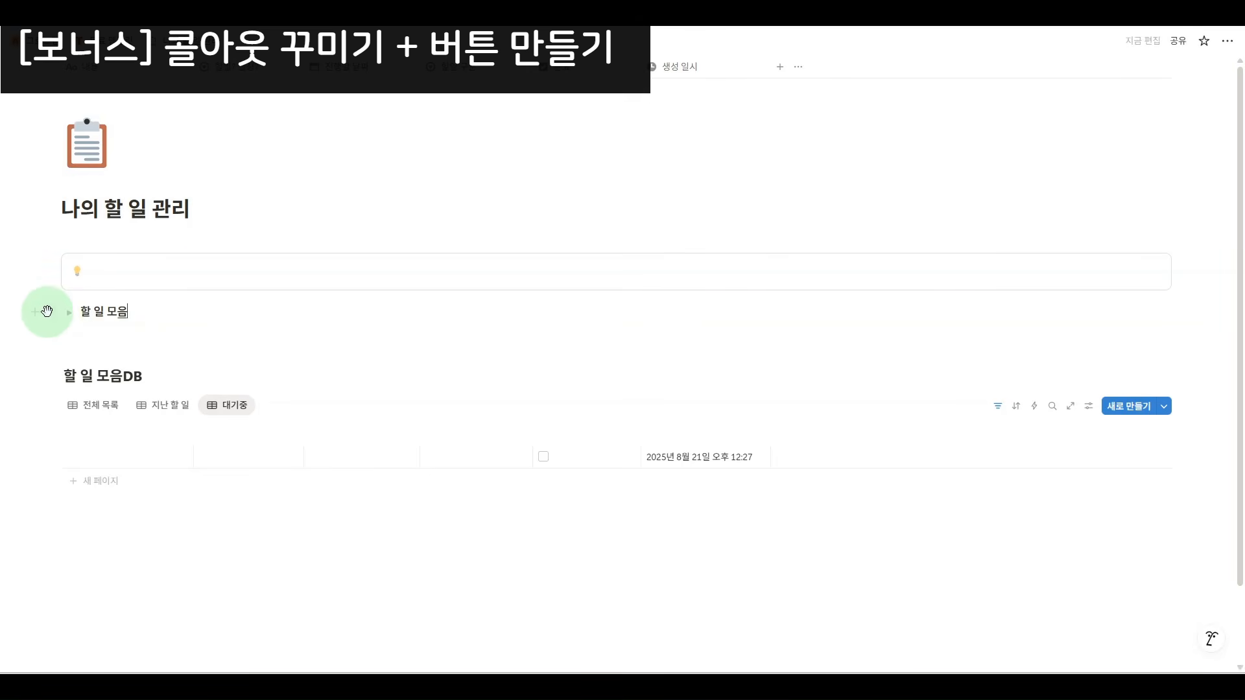
Move the 할 일 모음 toggle into the callout, expand it and place the 할 일 모음DB database inside.
{"action": "left_click_drag", "start_coordinate": [33, 311], "coordinate": [102, 270]}
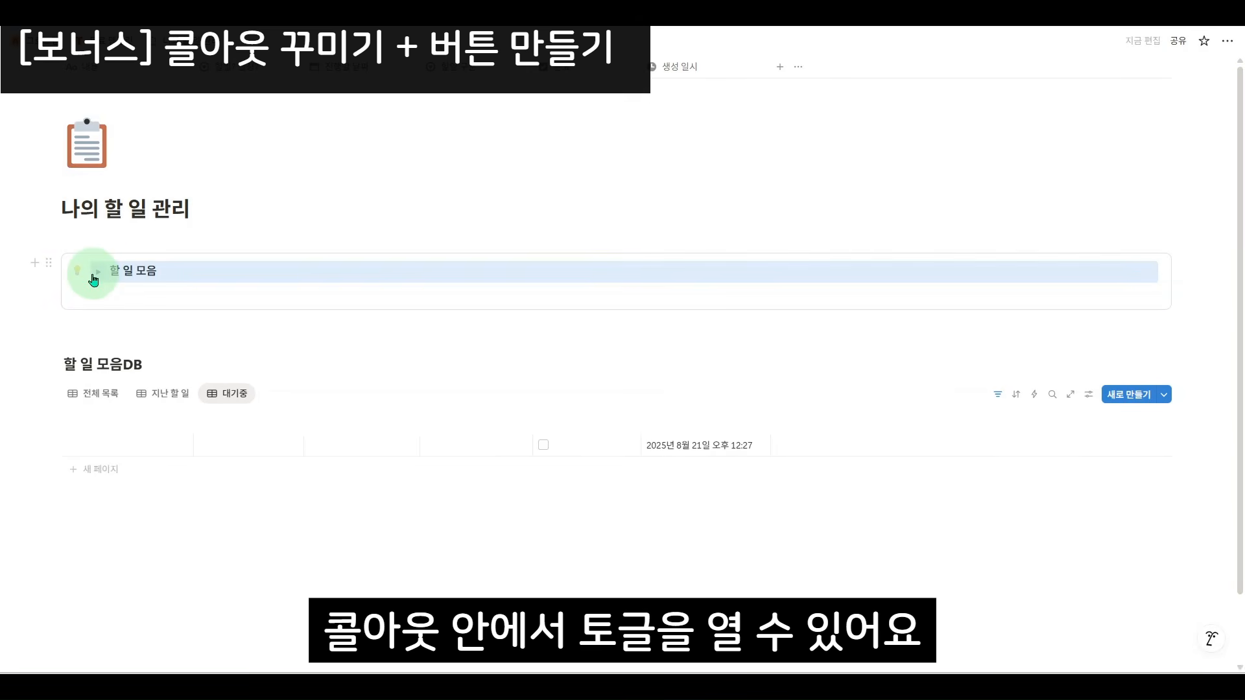
{"action": "left_click", "coordinate": [100, 274]}
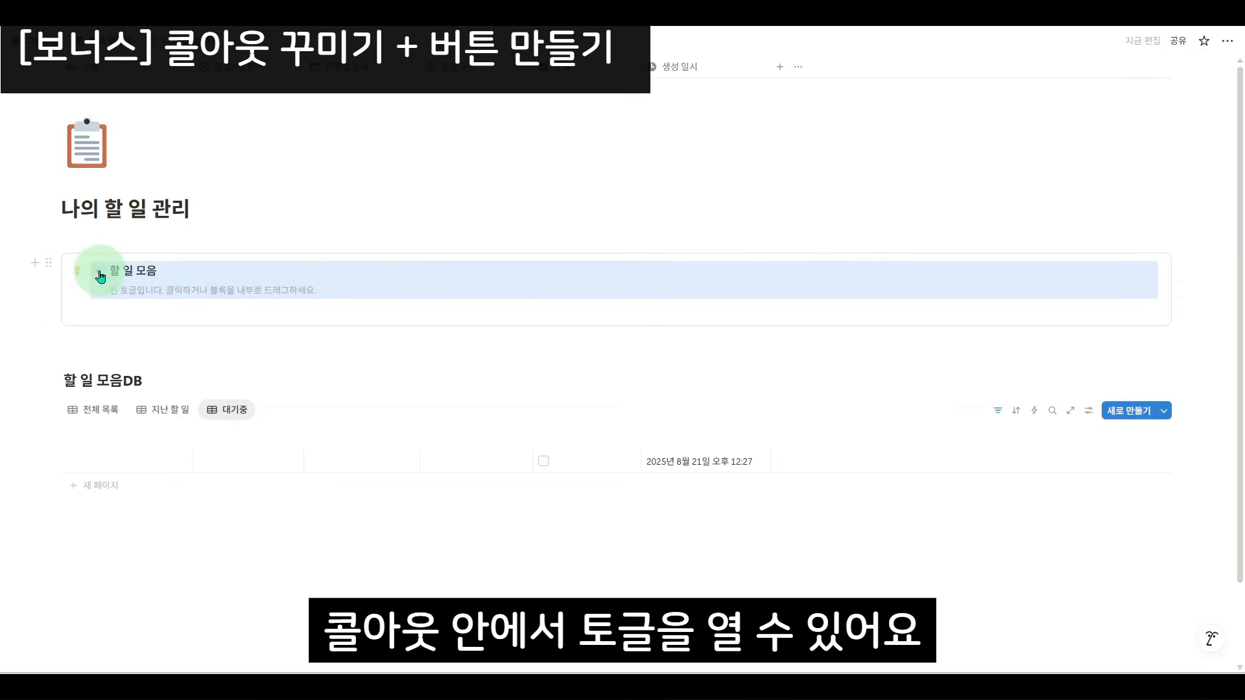
{"action": "left_click_drag", "start_coordinate": [51, 381], "coordinate": [109, 286]}
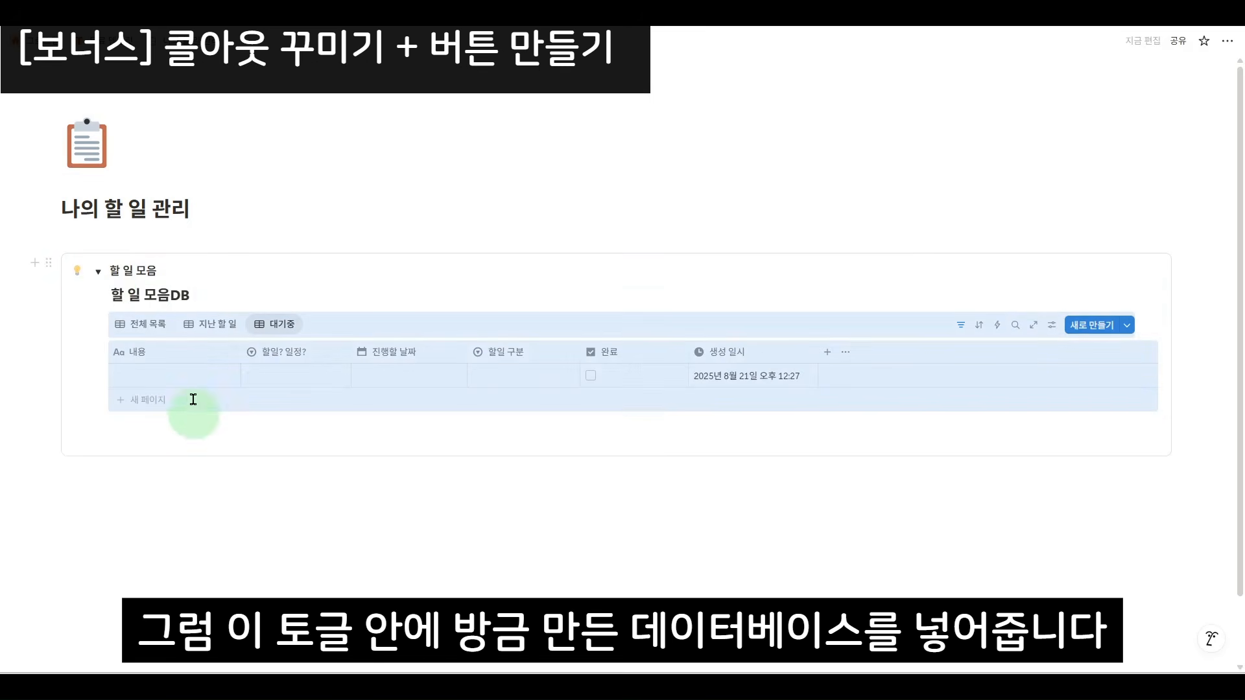
Turn off the database title display in the layout settings of the 대기중 view.
{"action": "left_click", "coordinate": [1050, 325]}
{"action": "left_click", "coordinate": [1102, 401]}
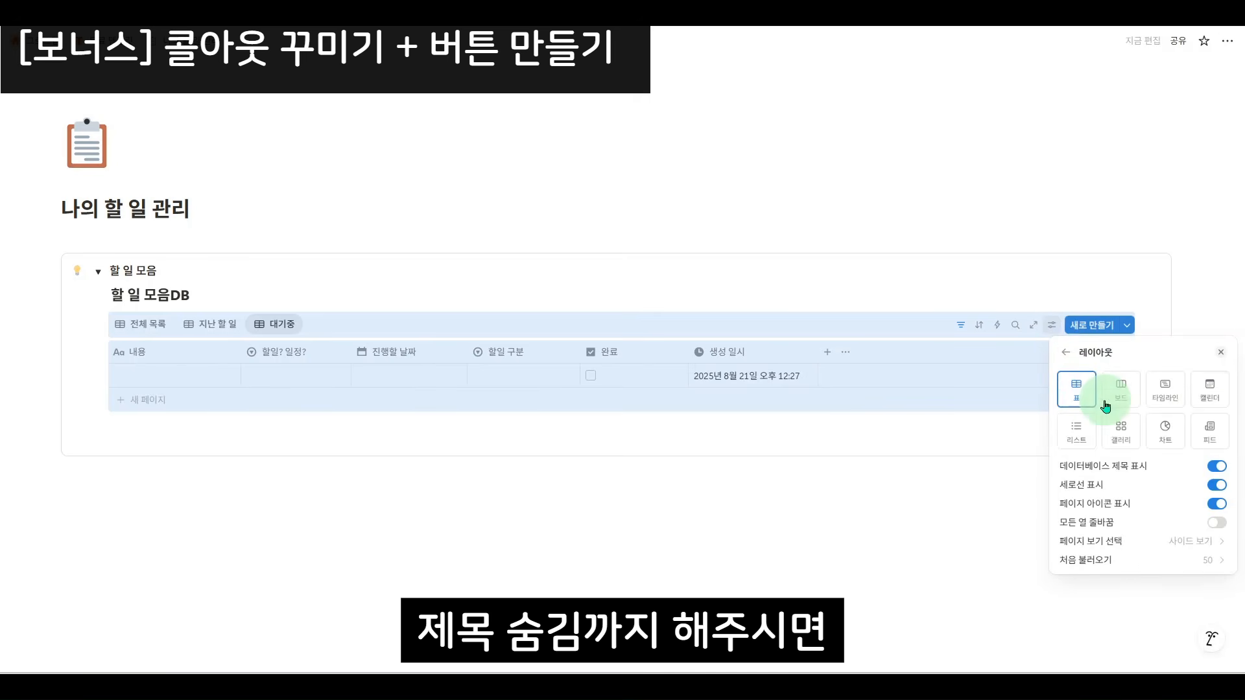
{"action": "left_click", "coordinate": [1216, 466]}
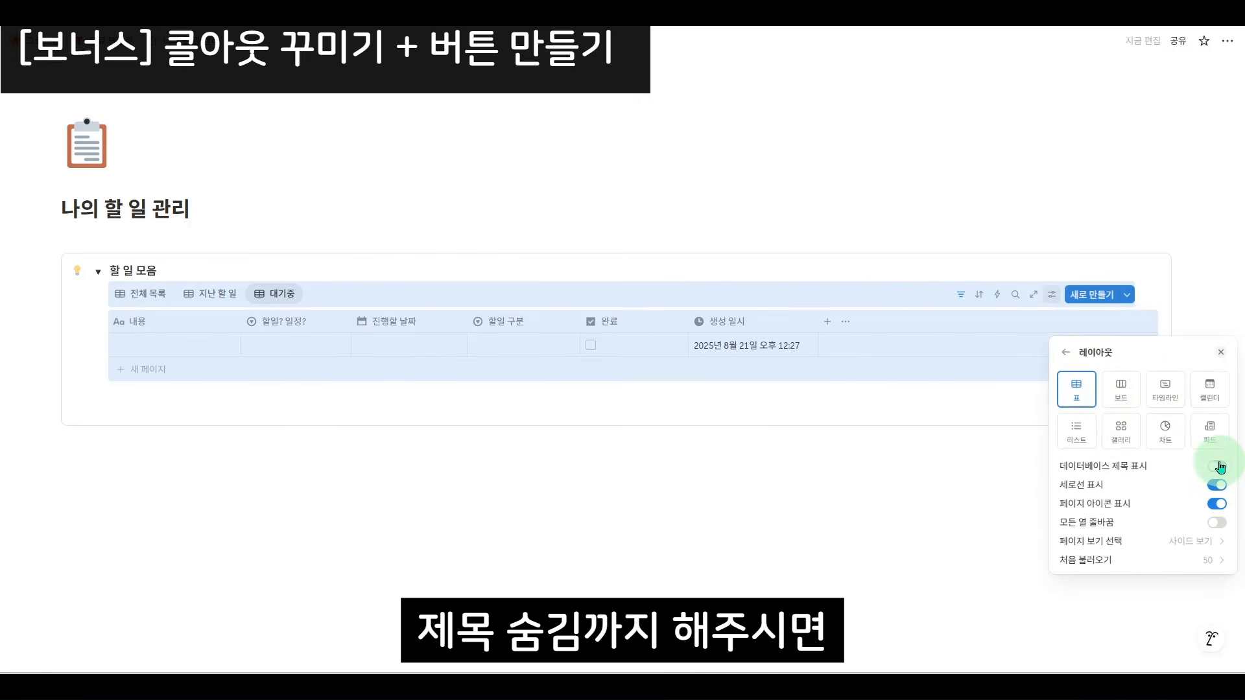
{"action": "left_click", "coordinate": [408, 514]}
{"action": "left_click", "coordinate": [173, 462]}
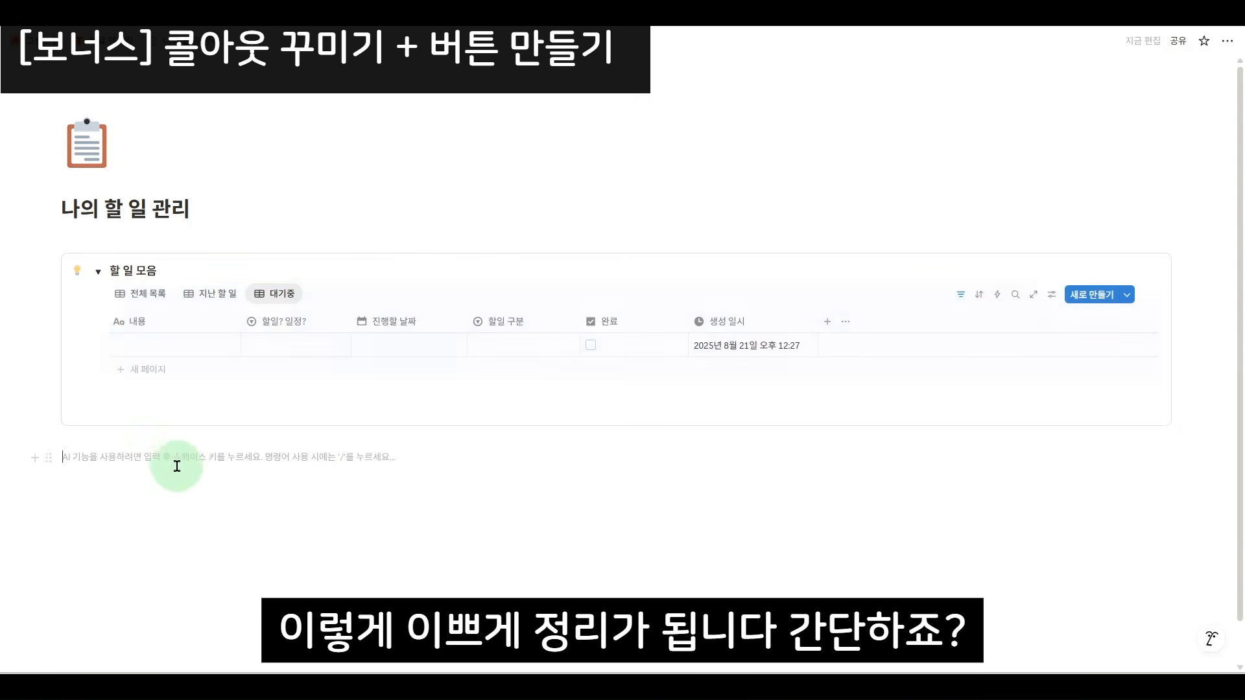
Collapse the 할 일 모음 toggle and place the cursor on the empty line below its callout.
{"action": "left_click", "coordinate": [98, 272]}
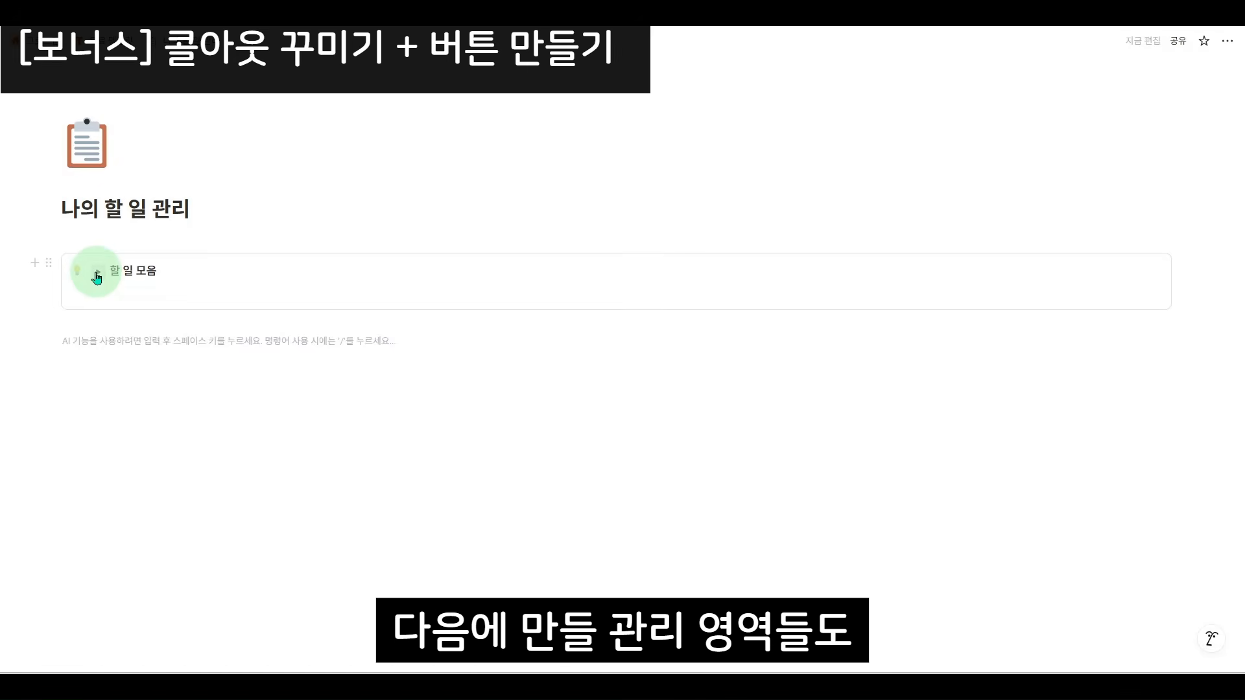
{"action": "left_click", "coordinate": [97, 273]}
{"action": "left_click", "coordinate": [97, 273]}
{"action": "left_click", "coordinate": [122, 353]}
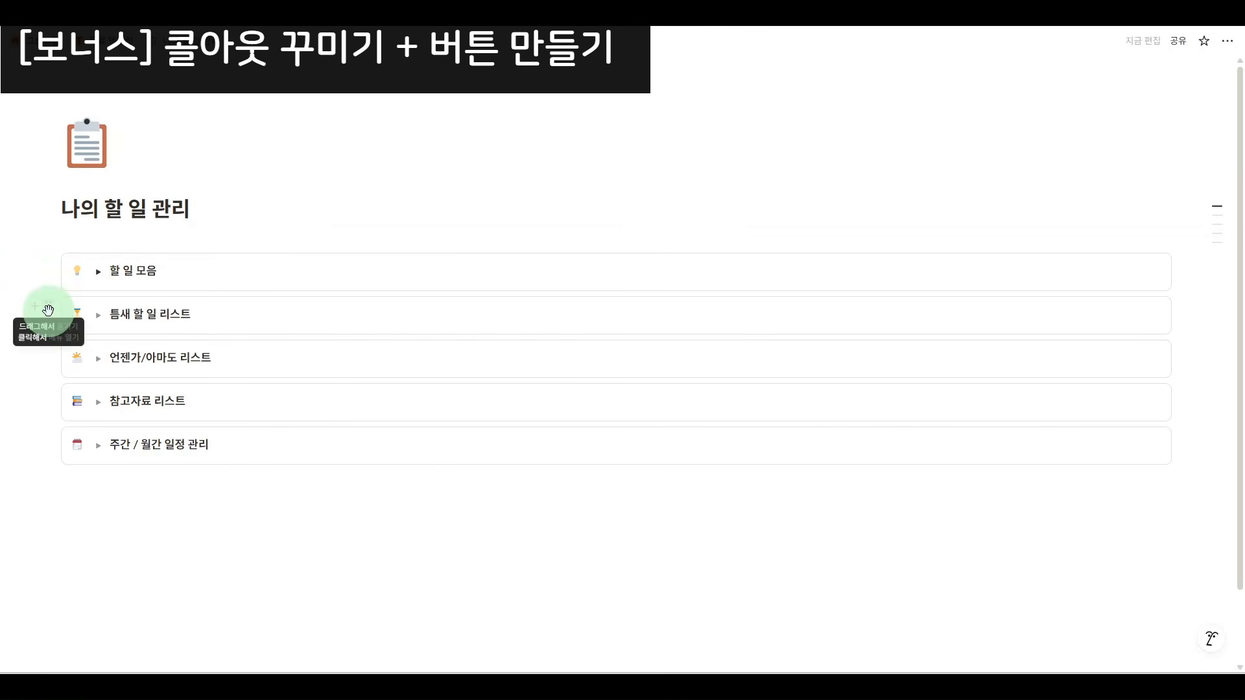
Arrange the 틈새 할 일, 언젠가/아마도 and 참고자료 리스트 callouts in a second column beside 할 일 모음 and widen the 할 일 모음 column.
{"action": "left_click_drag", "start_coordinate": [49, 314], "coordinate": [1196, 268]}
{"action": "left_click_drag", "start_coordinate": [49, 320], "coordinate": [648, 339]}
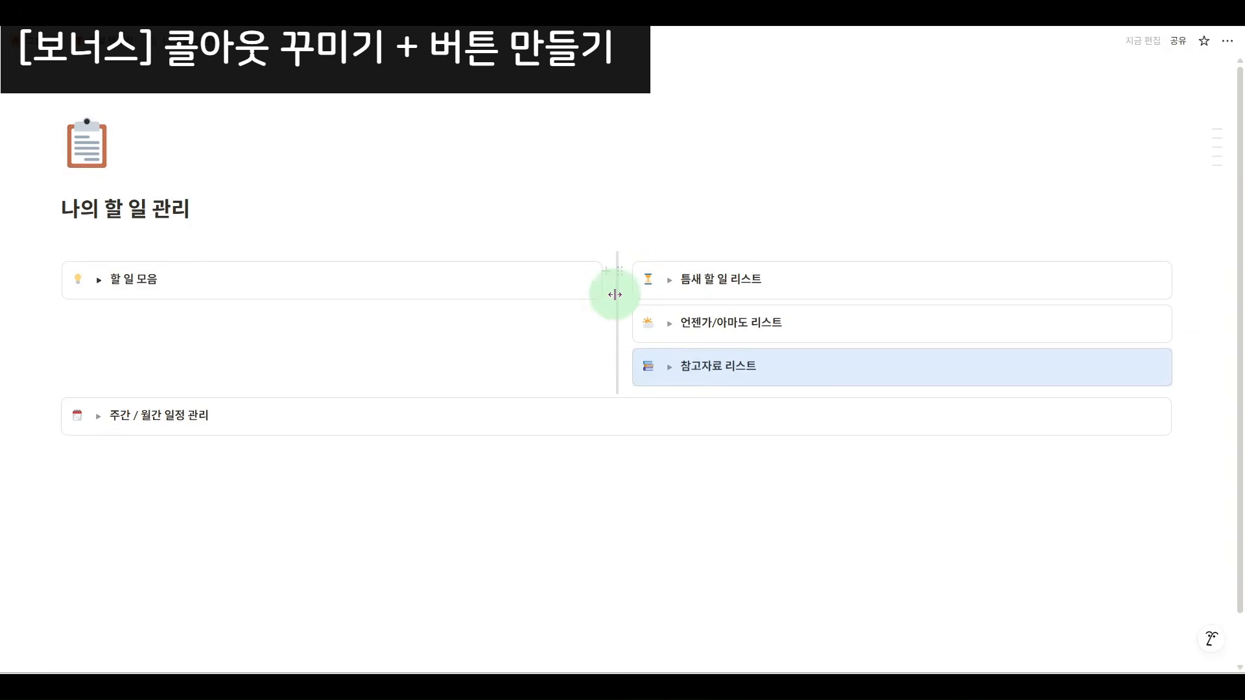
{"action": "left_click_drag", "start_coordinate": [617, 289], "coordinate": [799, 302]}
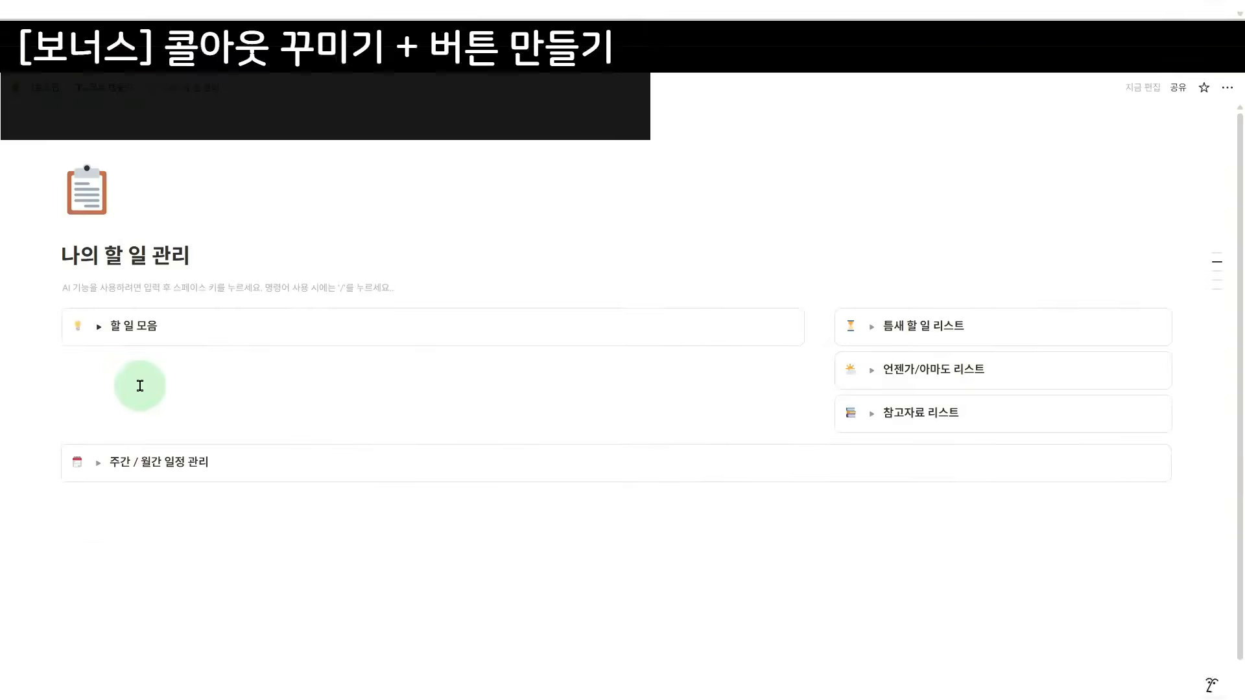
Expand the 할 일 모음 toggle and insert a button block on a new line between the page title and the callouts.
{"action": "left_click", "coordinate": [100, 283]}
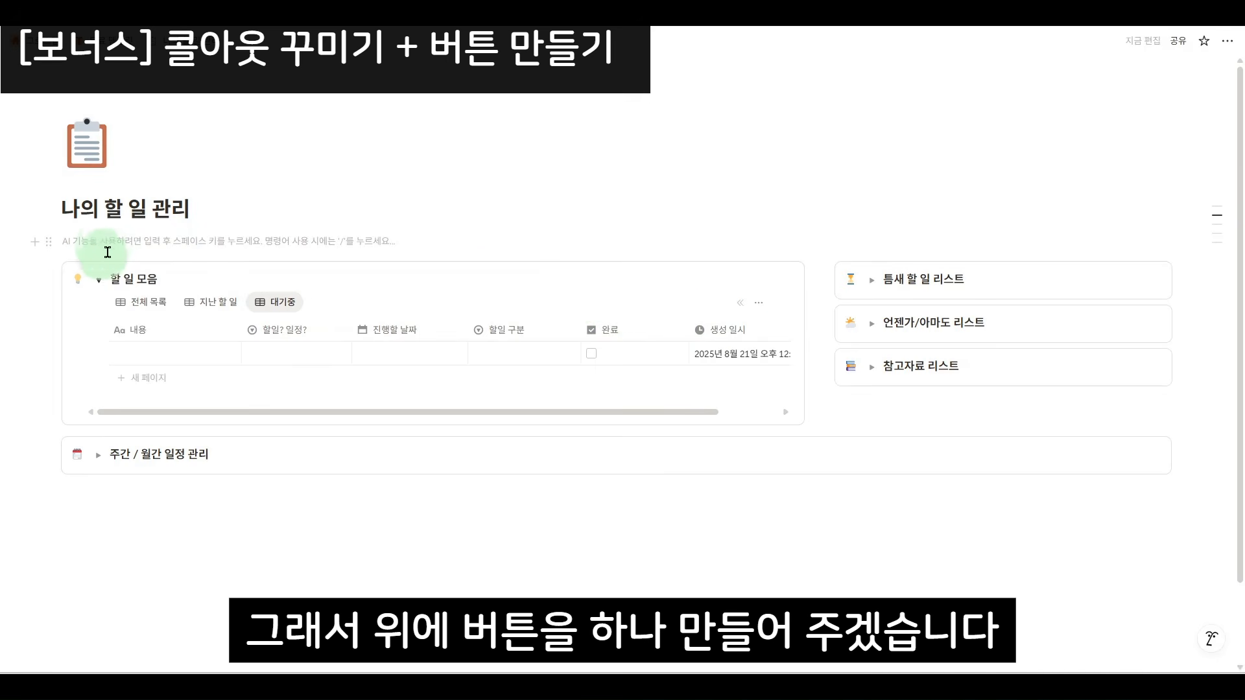
{"action": "key", "text": "Return"}
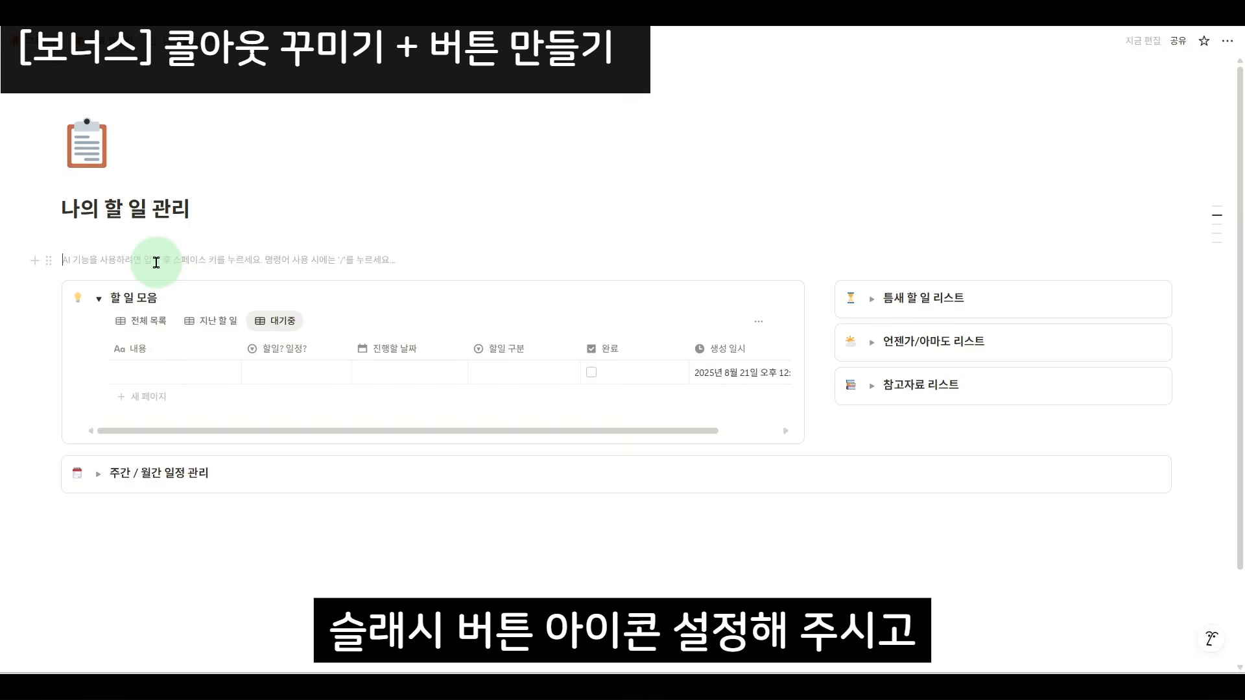
{"action": "type", "text": "/버"}
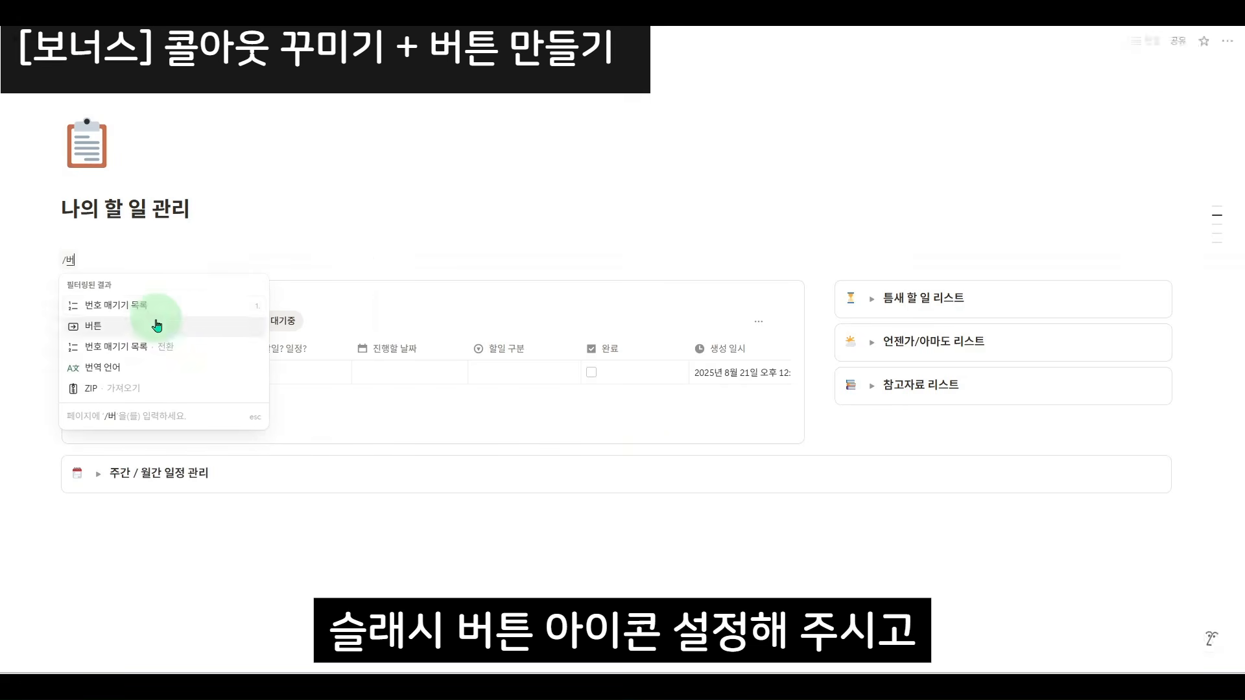
{"action": "key", "text": "Return"}
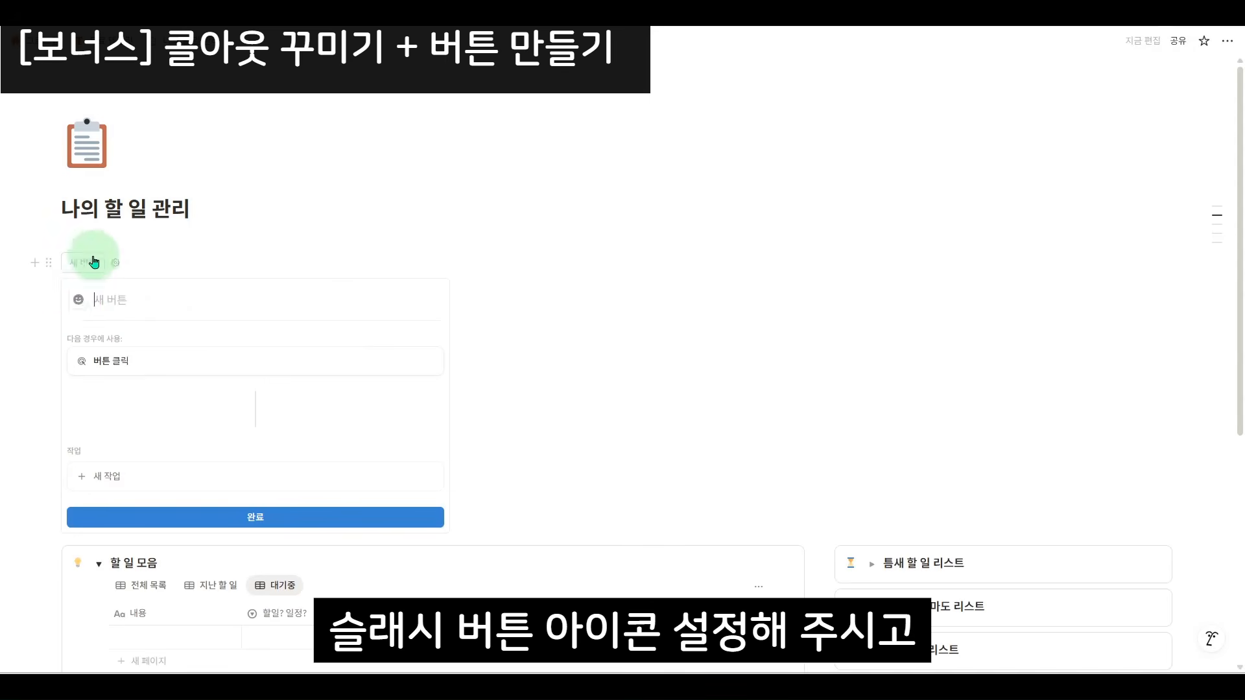
Give the new button the orange download arrow icon and name it 할 일 추가하기.
{"action": "left_click", "coordinate": [78, 307]}
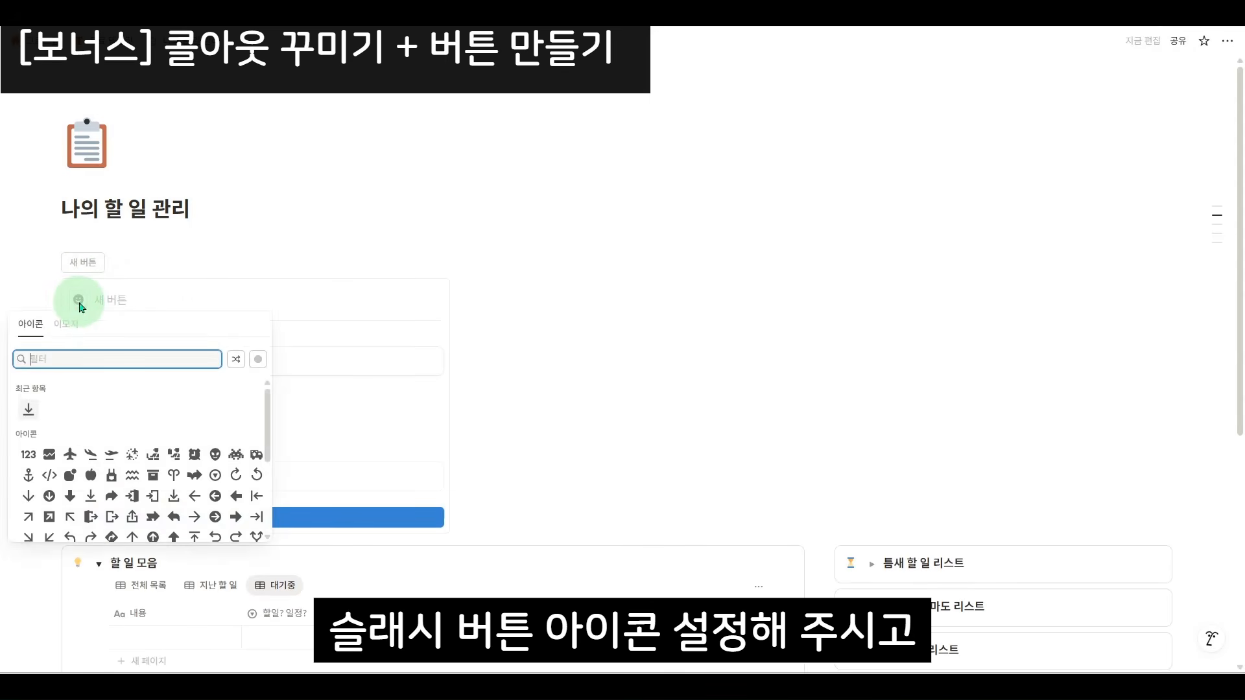
{"action": "mouse_move", "coordinate": [28, 407]}
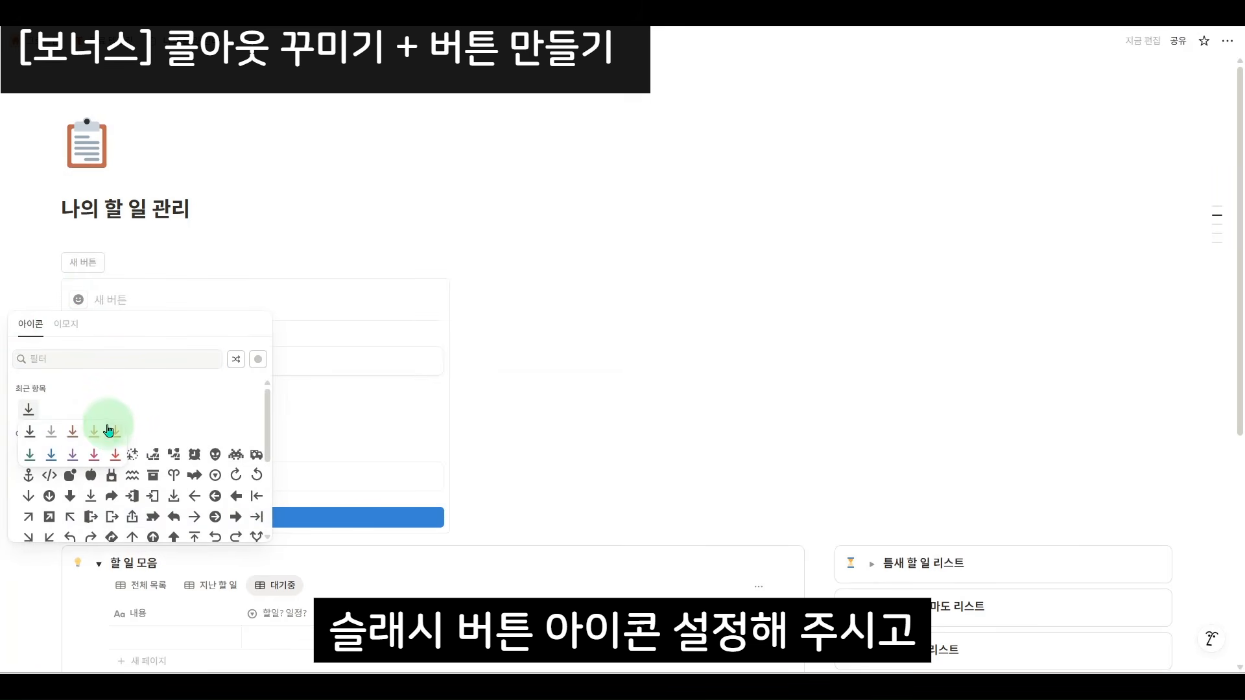
{"action": "left_click", "coordinate": [114, 432]}
{"action": "left_click", "coordinate": [137, 295]}
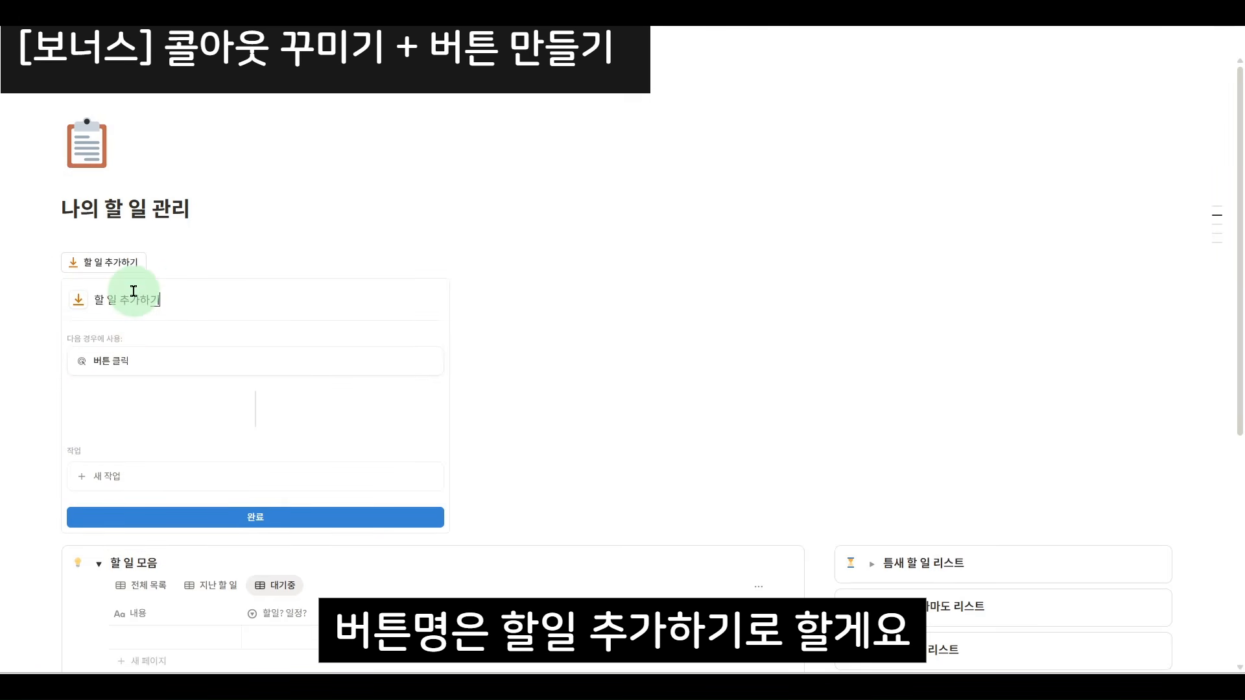
Add an action to the button that adds a page to the 할 일 모음DB database, and finish the button setup.
{"action": "left_click", "coordinate": [121, 488]}
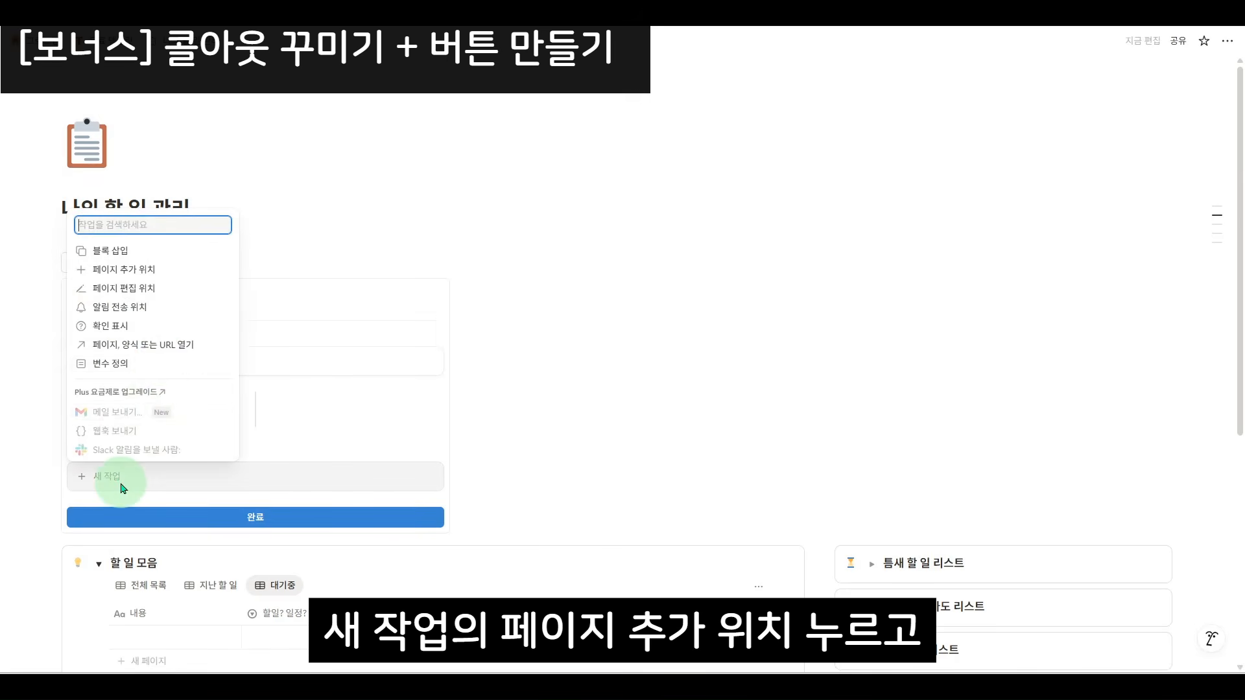
{"action": "left_click", "coordinate": [158, 269]}
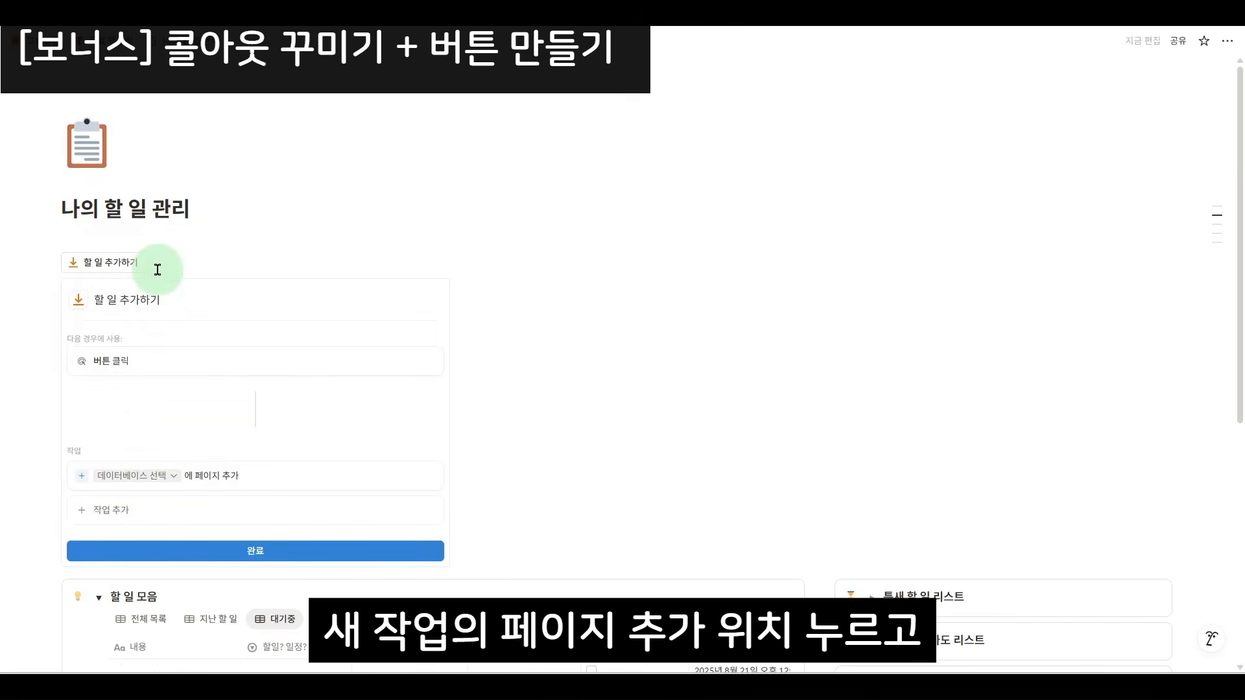
{"action": "left_click", "coordinate": [166, 479]}
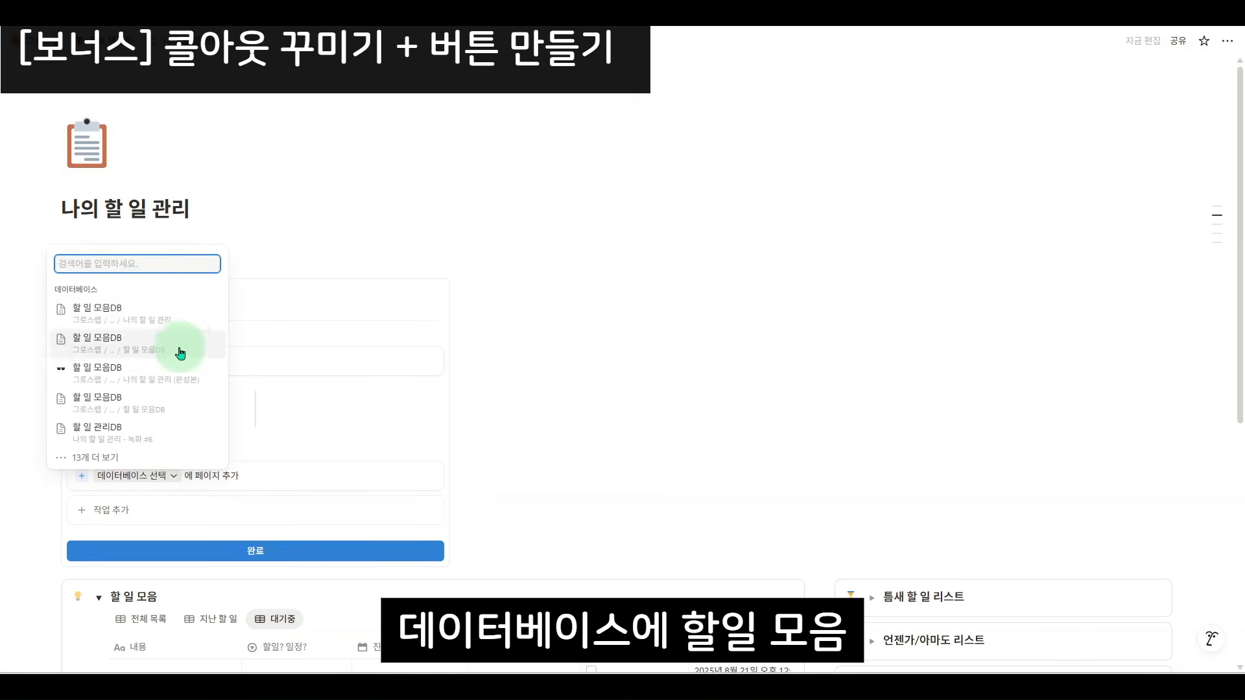
{"action": "left_click", "coordinate": [203, 310]}
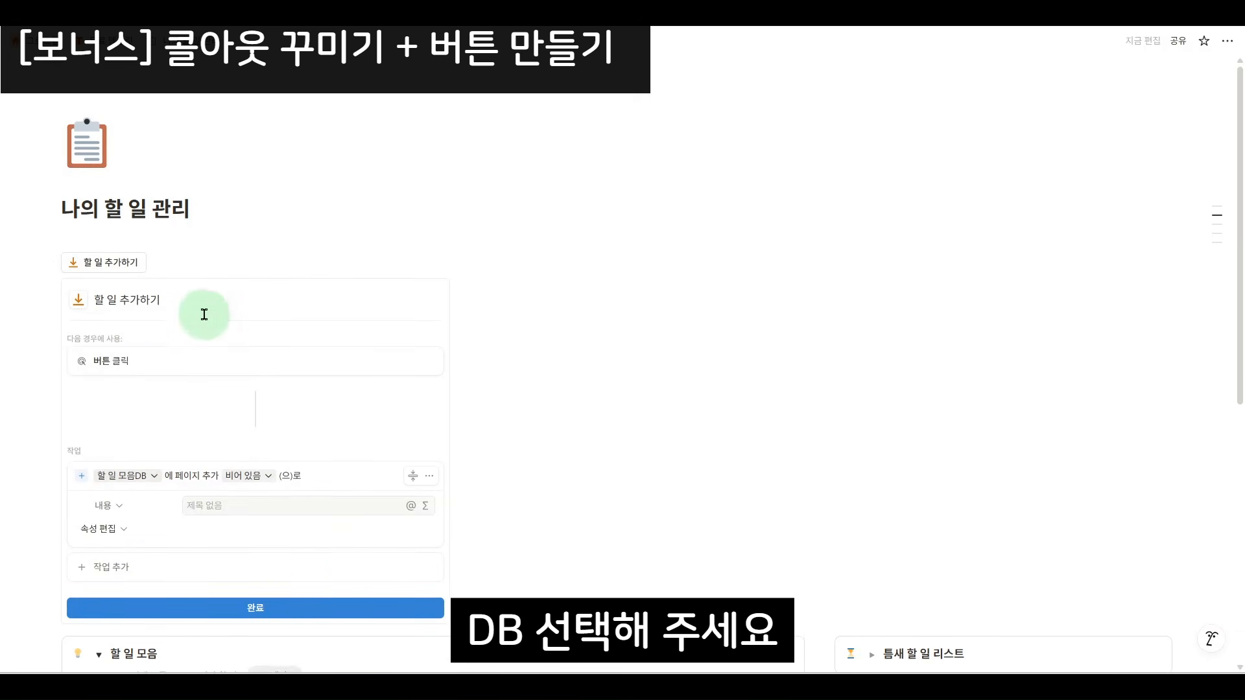
{"action": "left_click", "coordinate": [302, 607]}
Run the 할 일 추가하기 button several times to add new entries to the database.
{"action": "left_click", "coordinate": [121, 270]}
{"action": "left_click", "coordinate": [121, 271]}
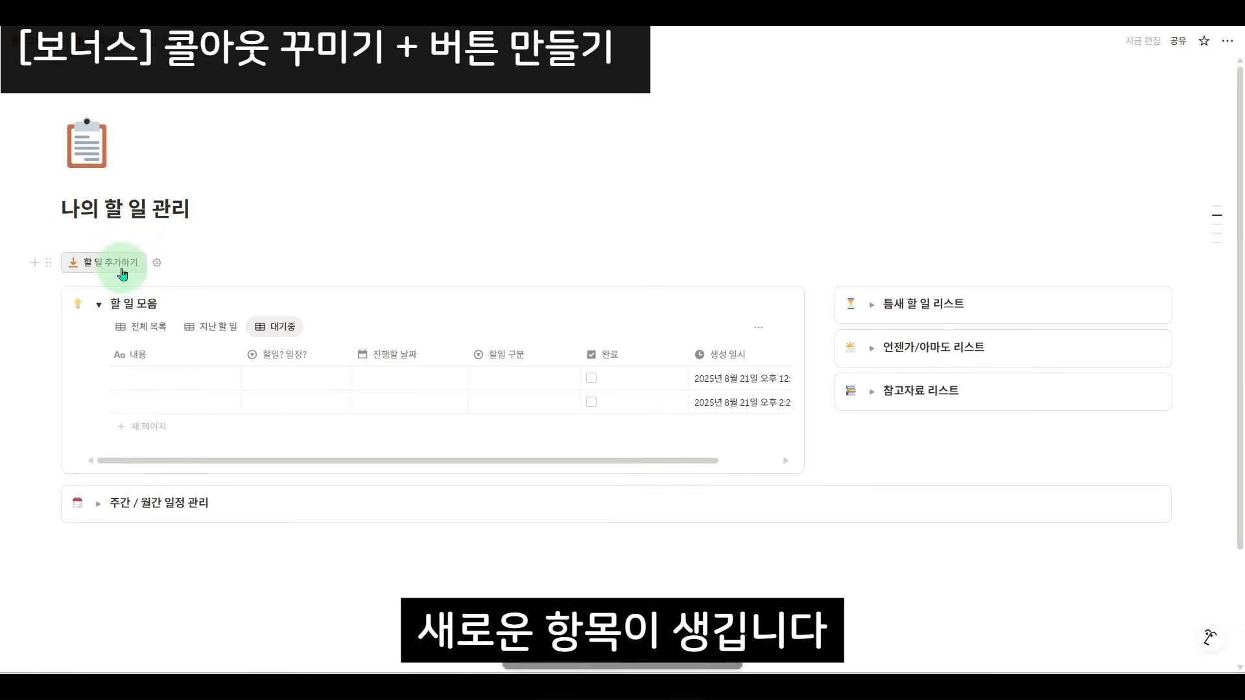
{"action": "left_click", "coordinate": [122, 272]}
{"action": "left_click", "coordinate": [123, 273]}
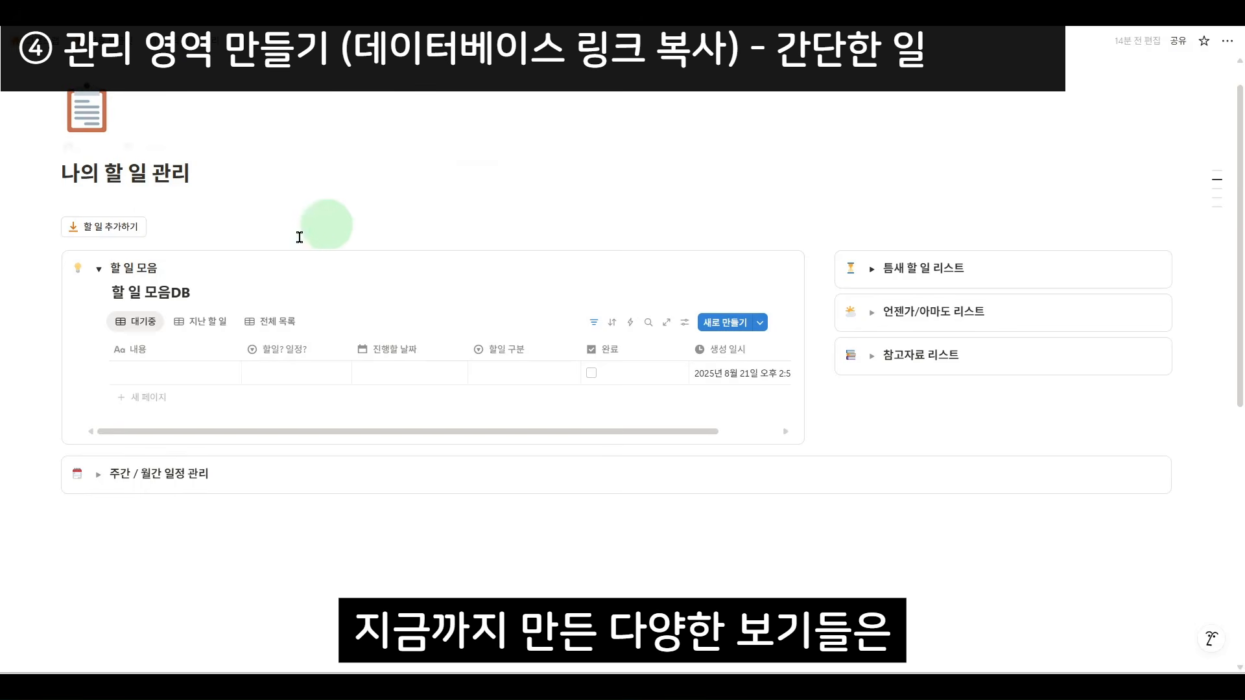
{"action": "mouse_move", "coordinate": [271, 322]}
{"action": "left_mouse_down"}
{"action": "mouse_move", "coordinate": [370, 245]}
{"action": "mouse_move", "coordinate": [324, 286]}
{"action": "mouse_move", "coordinate": [197, 324]}
{"action": "mouse_move", "coordinate": [268, 324]}
{"action": "left_mouse_up"}
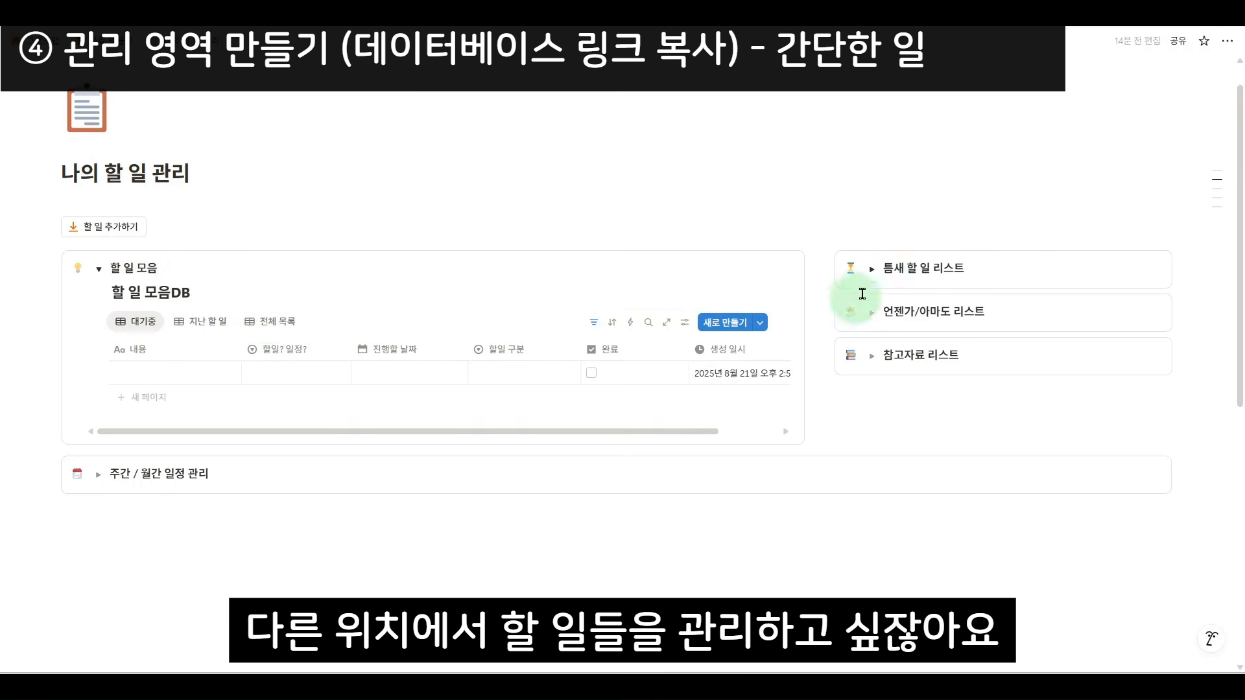